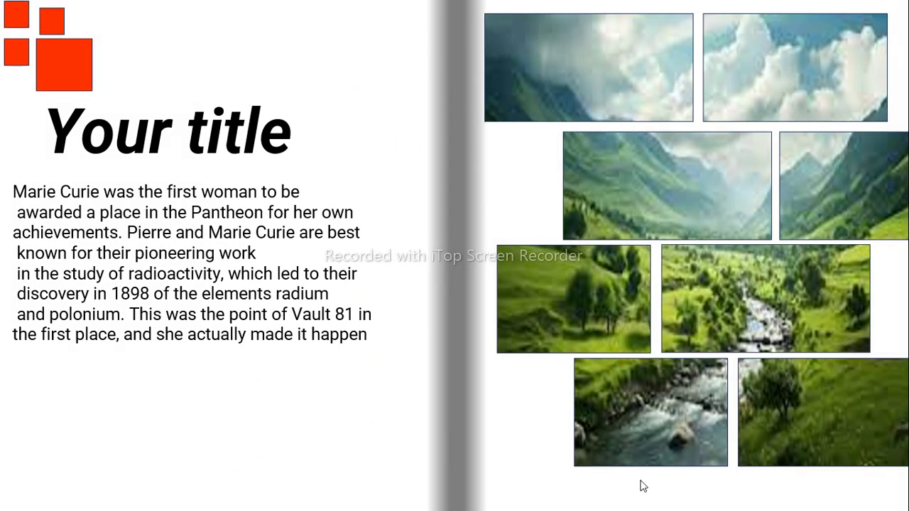
Step: Exit the slideshow and turn on the centre alignment guides
{"action": "key", "text": "Escape"}
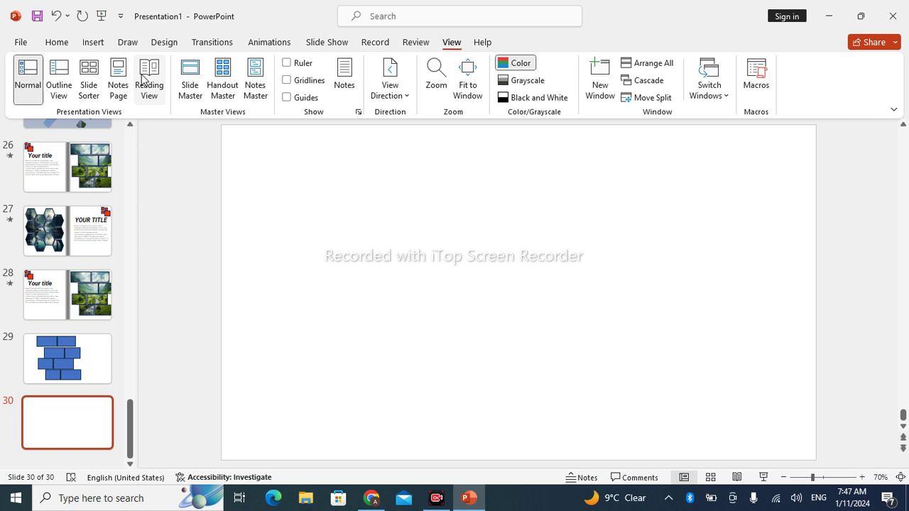
{"action": "left_click", "coordinate": [93, 42]}
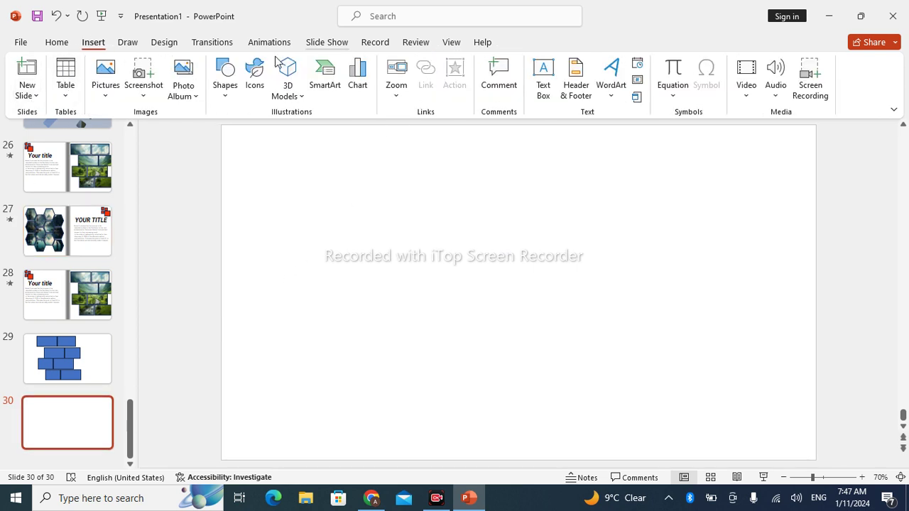
{"action": "left_click", "coordinate": [451, 42]}
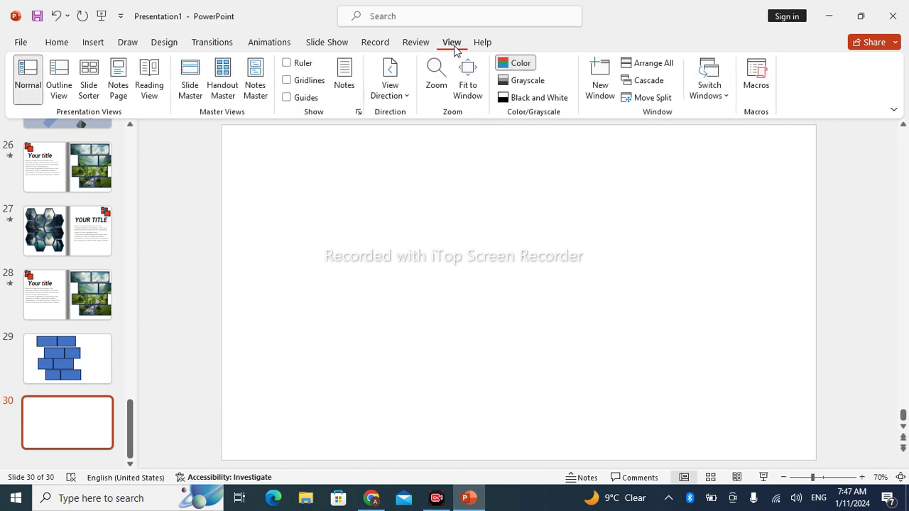
{"action": "left_click", "coordinate": [288, 99]}
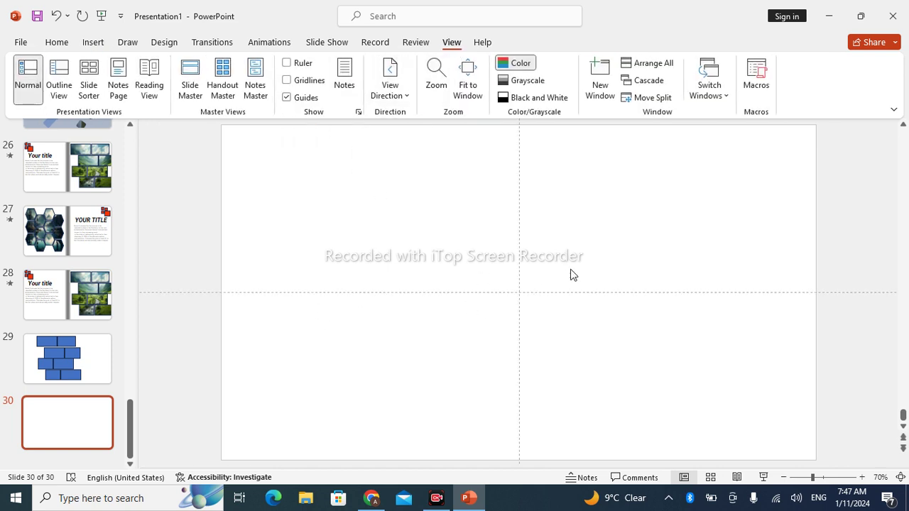
Step: Draw a tall narrow rectangle spanning the full slide height just left of centre
{"action": "left_click", "coordinate": [95, 44]}
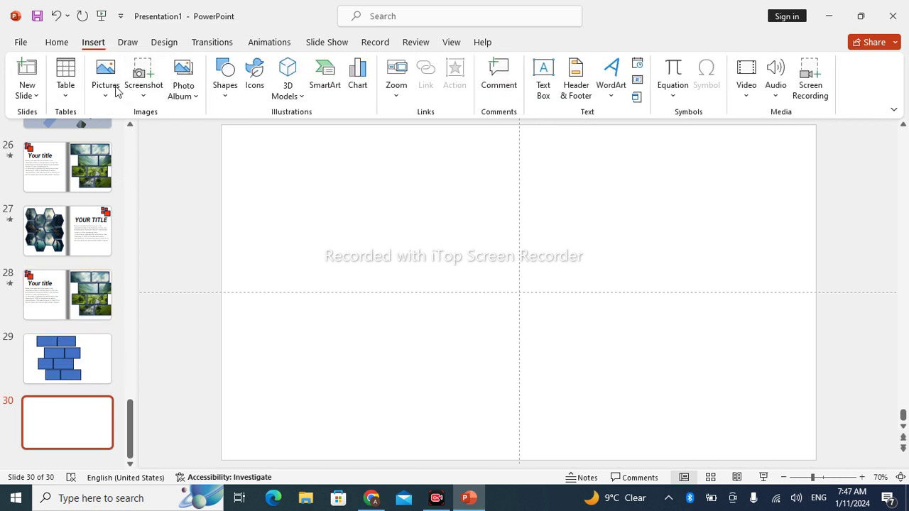
{"action": "left_click", "coordinate": [226, 87]}
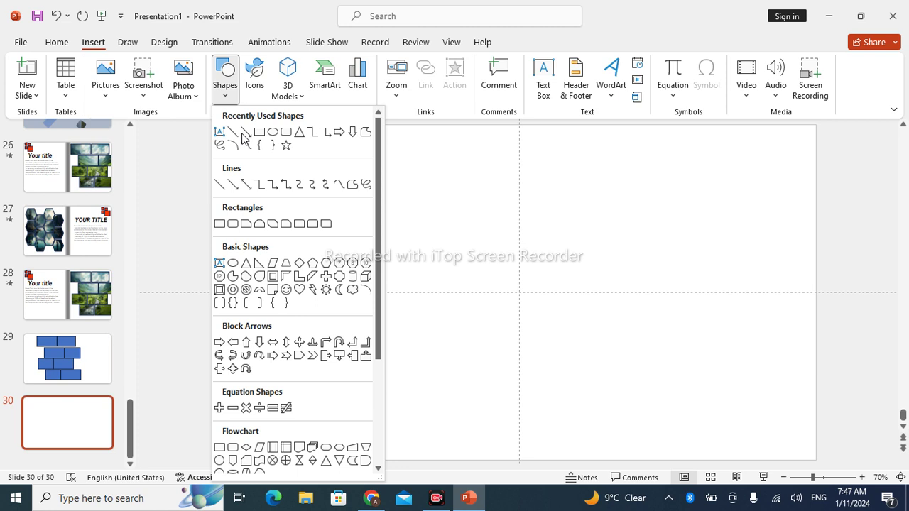
{"action": "left_click", "coordinate": [260, 132]}
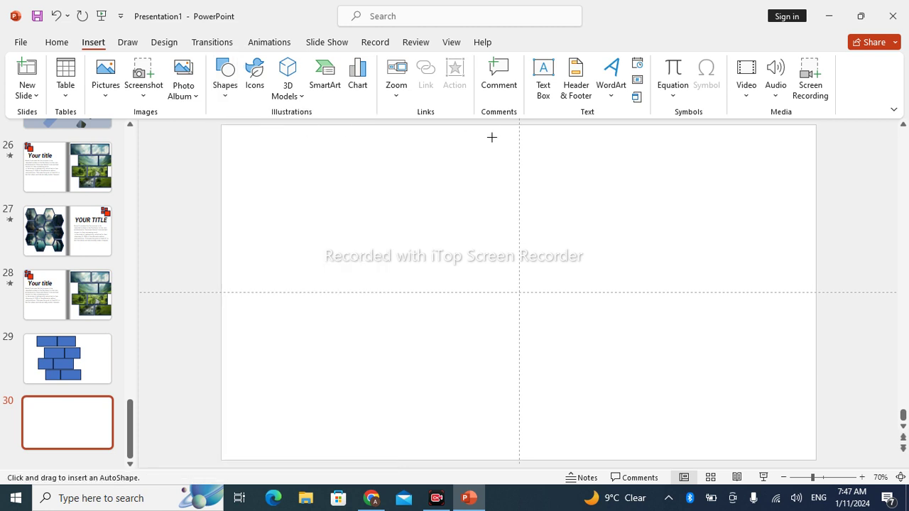
{"action": "left_click_drag", "start_coordinate": [485, 127], "coordinate": [518, 489]}
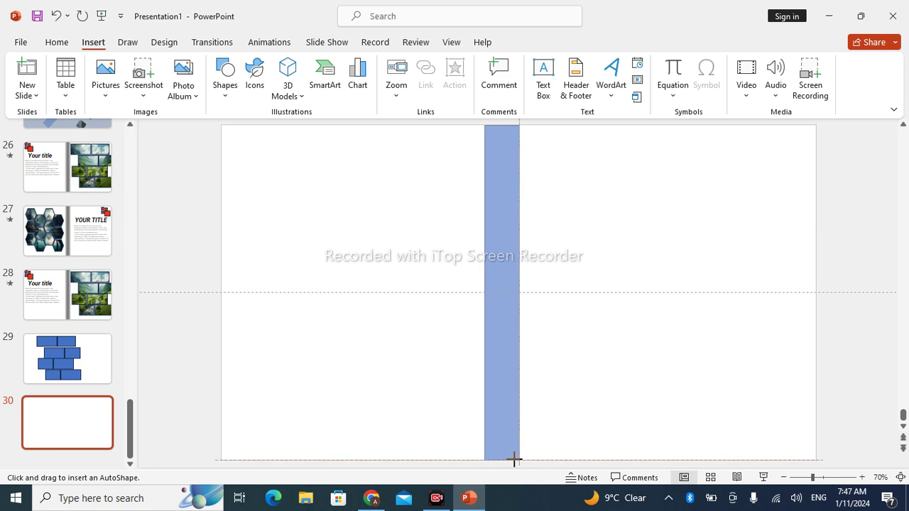
{"action": "left_click_drag", "start_coordinate": [518, 490], "coordinate": [522, 458]}
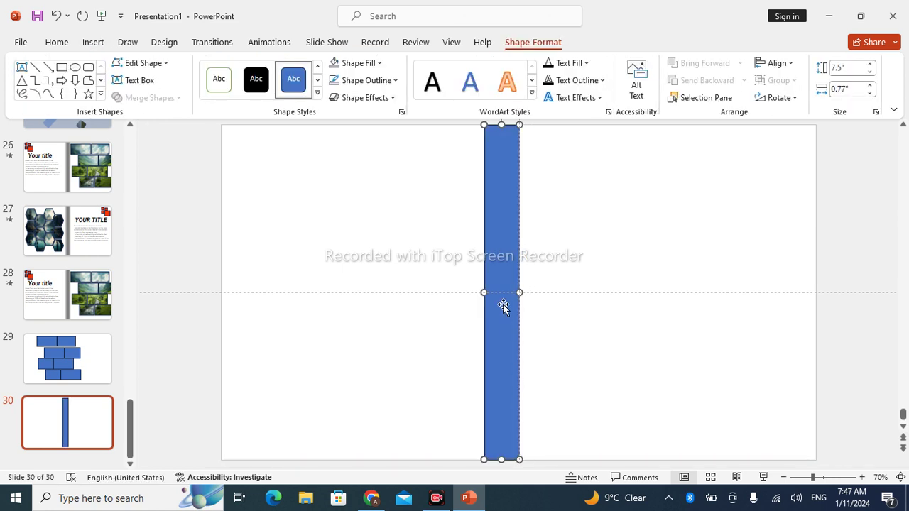
Step: Remove the bar's outline and give it a grey Linear Right gradient fill
{"action": "left_click", "coordinate": [395, 81]}
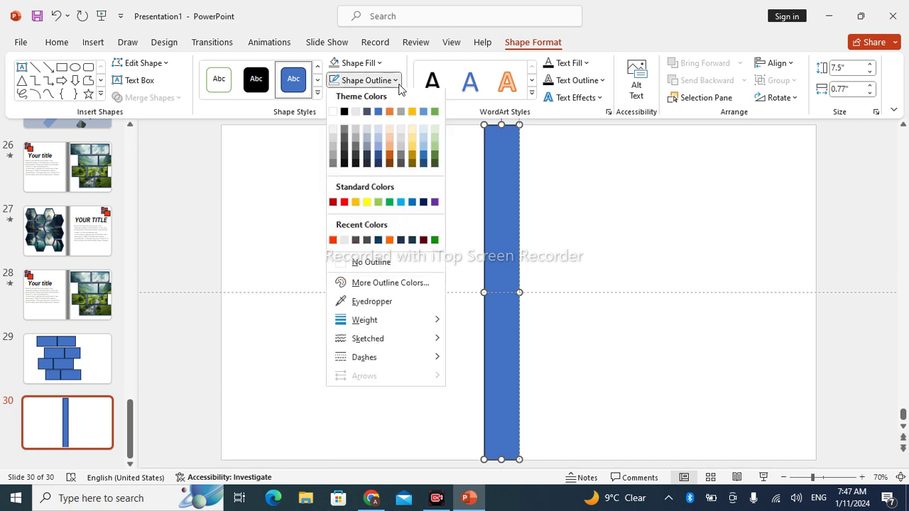
{"action": "left_click", "coordinate": [345, 267]}
{"action": "right_click", "coordinate": [511, 198]}
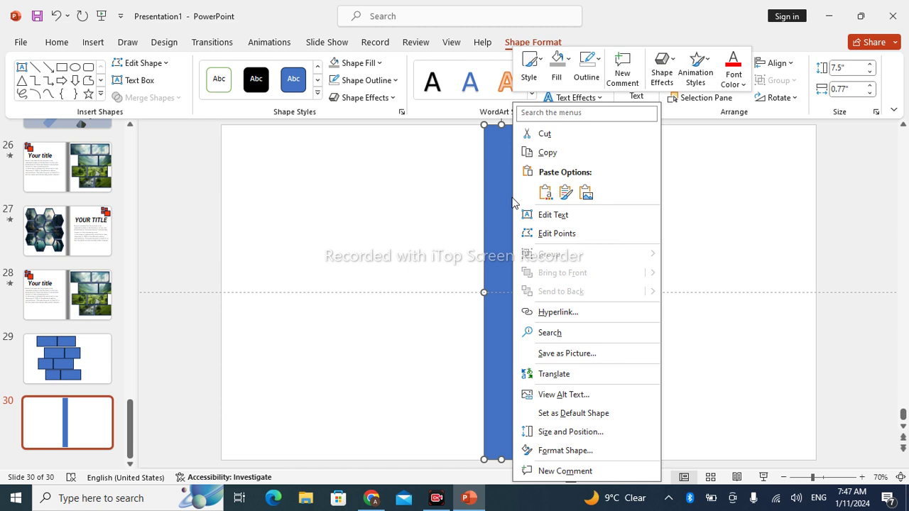
{"action": "left_click", "coordinate": [561, 450]}
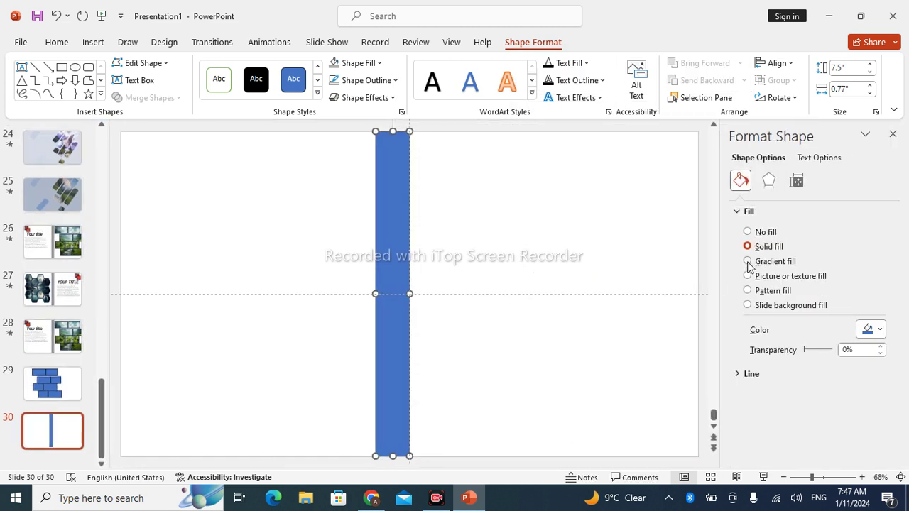
{"action": "left_click", "coordinate": [747, 262]}
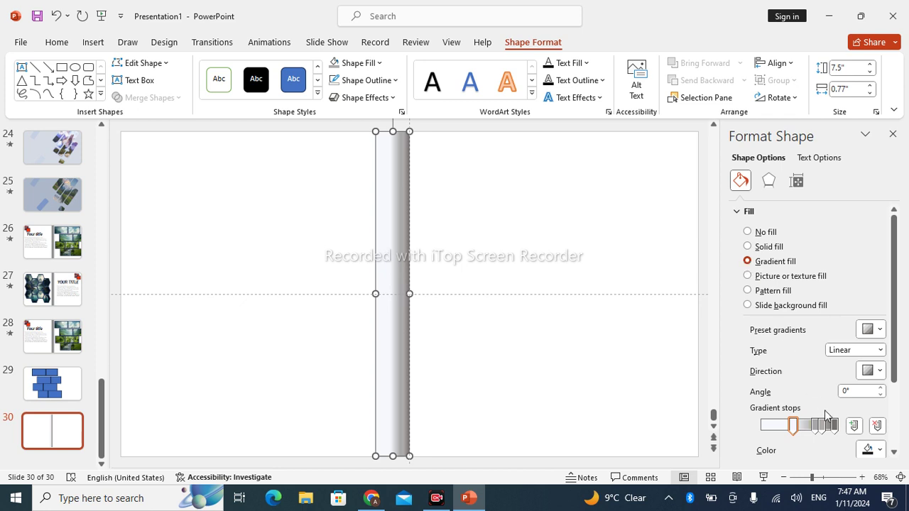
{"action": "left_click", "coordinate": [881, 388]}
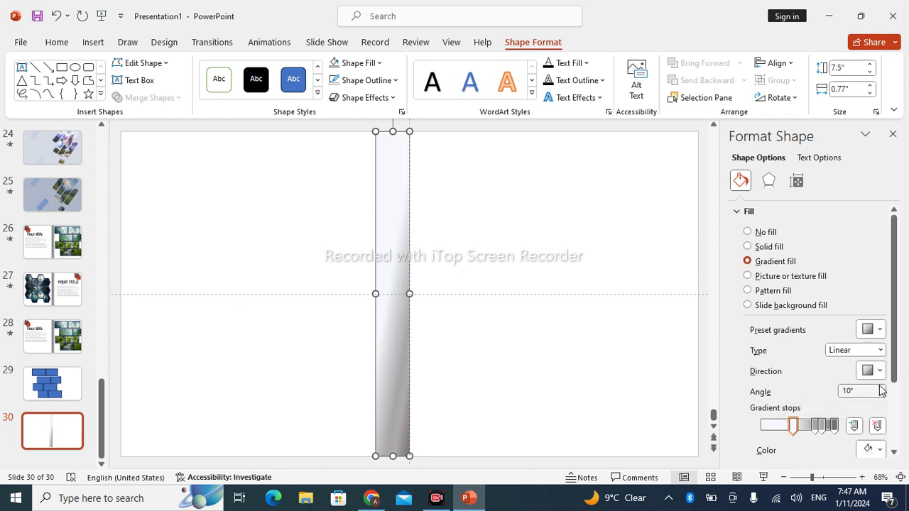
{"action": "left_click", "coordinate": [880, 388]}
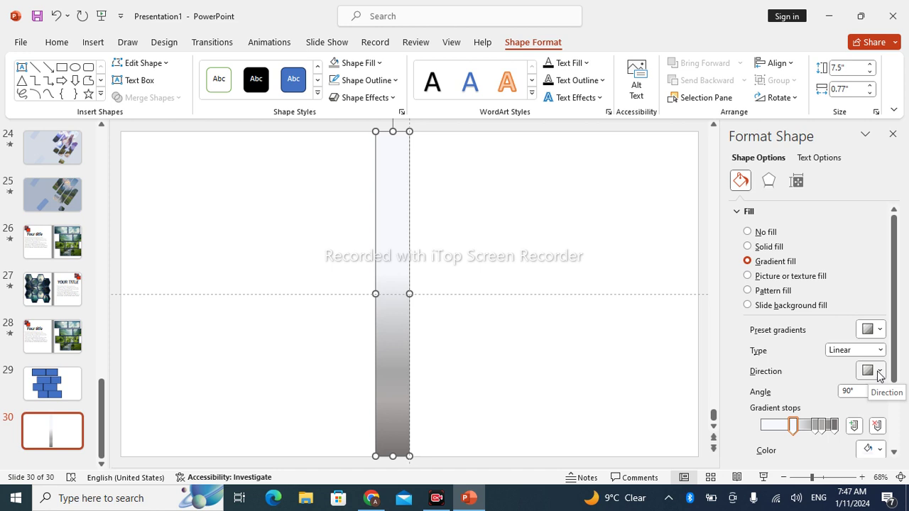
{"action": "left_click", "coordinate": [879, 371]}
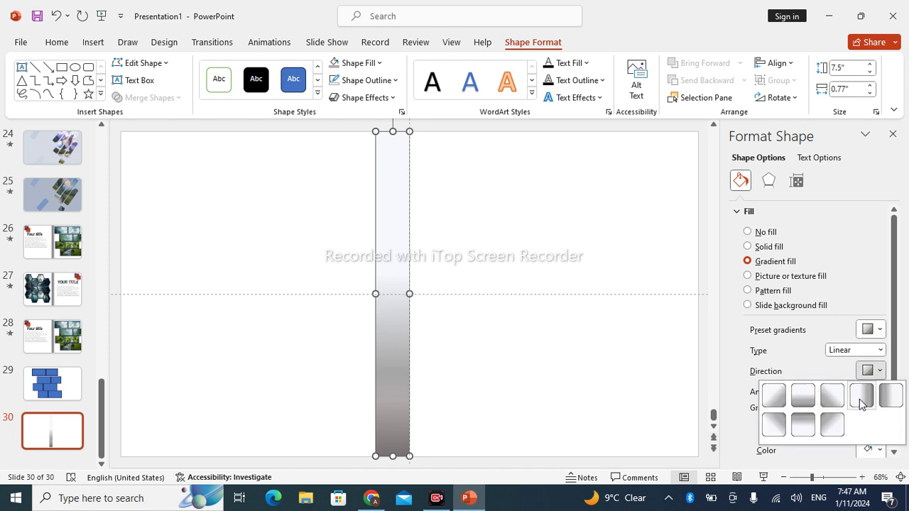
{"action": "left_click", "coordinate": [860, 402]}
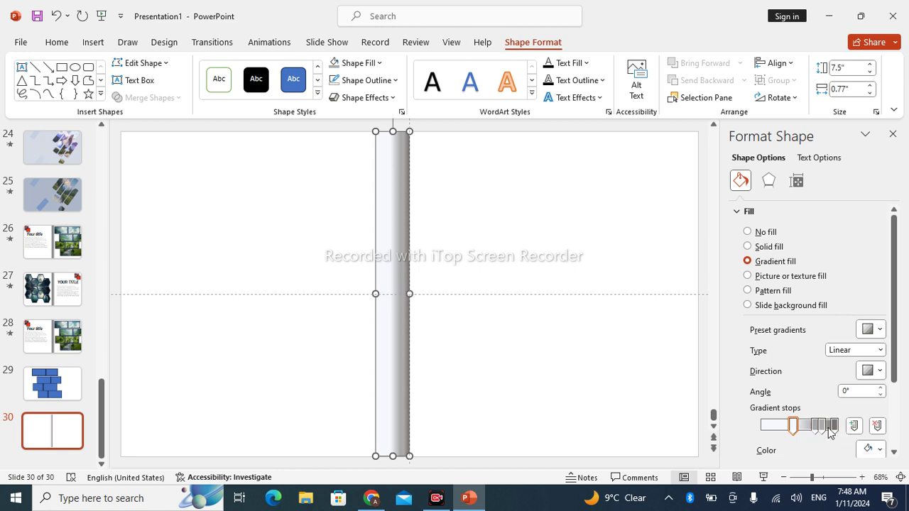
Step: Duplicate the gradient bar, rotate the copy 180°, and place it just right of centre
{"action": "left_click", "coordinate": [458, 238]}
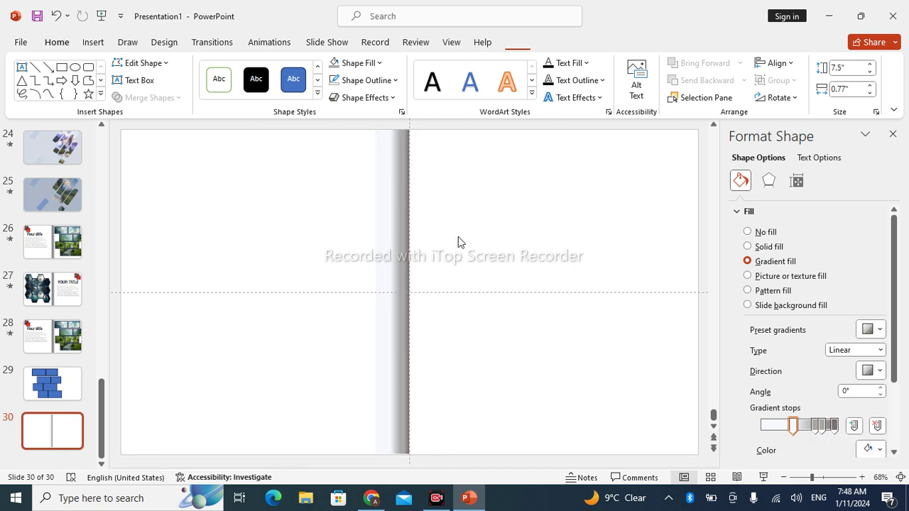
{"action": "left_click", "coordinate": [392, 210]}
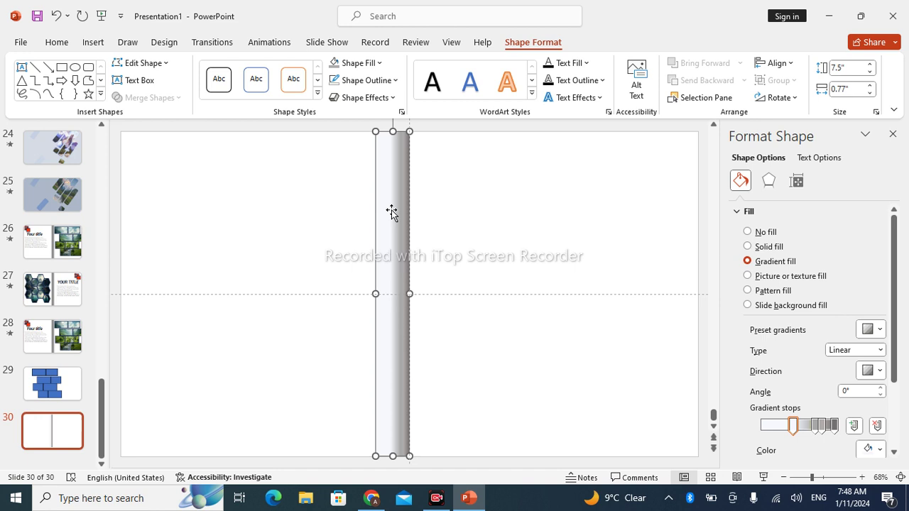
{"action": "key", "text": "ctrl+d"}
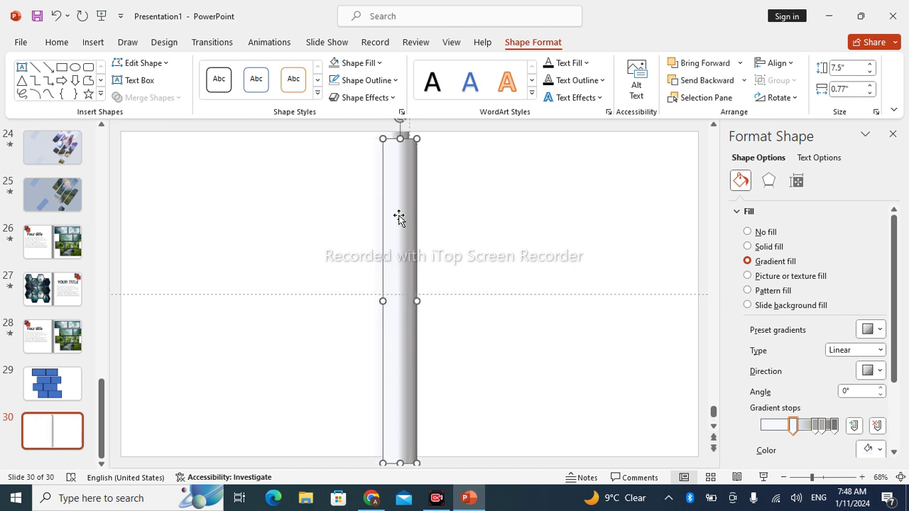
{"action": "left_click_drag", "start_coordinate": [399, 217], "coordinate": [468, 287]}
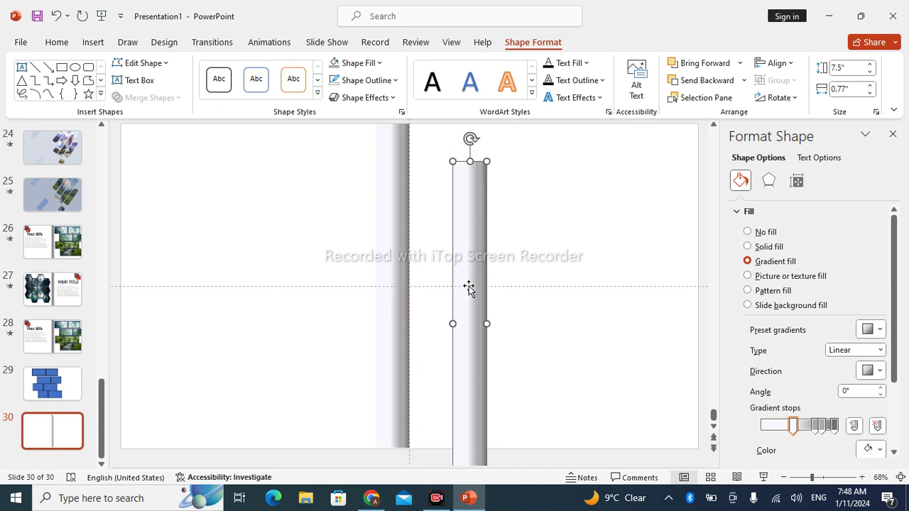
{"action": "mouse_move", "coordinate": [471, 140]}
{"action": "left_mouse_down"}
{"action": "mouse_move", "coordinate": [448, 445]}
{"action": "mouse_move", "coordinate": [473, 457]}
{"action": "left_mouse_up"}
{"action": "mouse_move", "coordinate": [466, 349]}
{"action": "left_mouse_down"}
{"action": "mouse_move", "coordinate": [424, 285]}
{"action": "mouse_move", "coordinate": [424, 316]}
{"action": "left_mouse_up"}
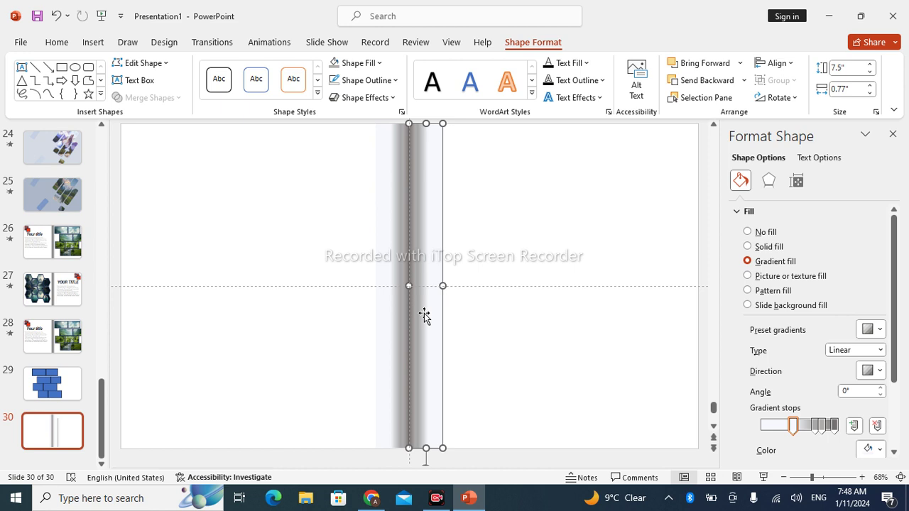
{"action": "left_click", "coordinate": [546, 261]}
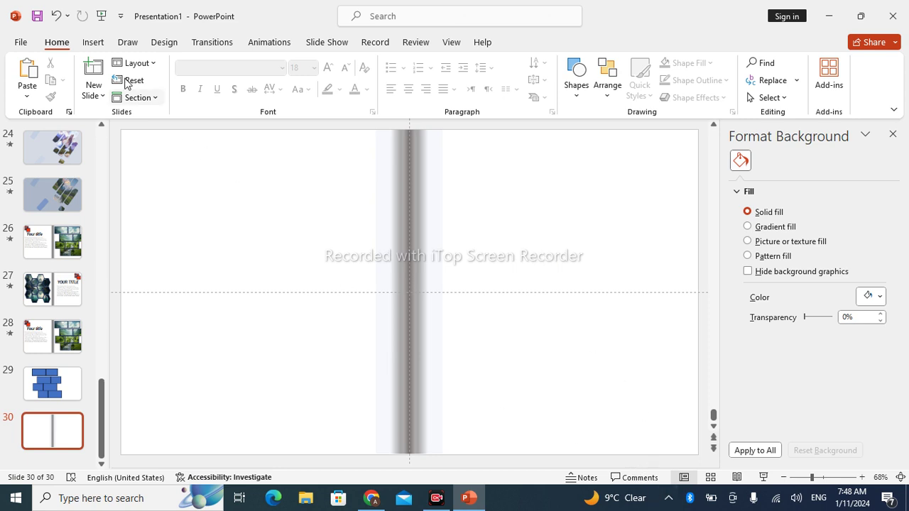
Step: Draw a small rectangle near the top-left corner of slide 30
{"action": "left_click", "coordinate": [93, 43]}
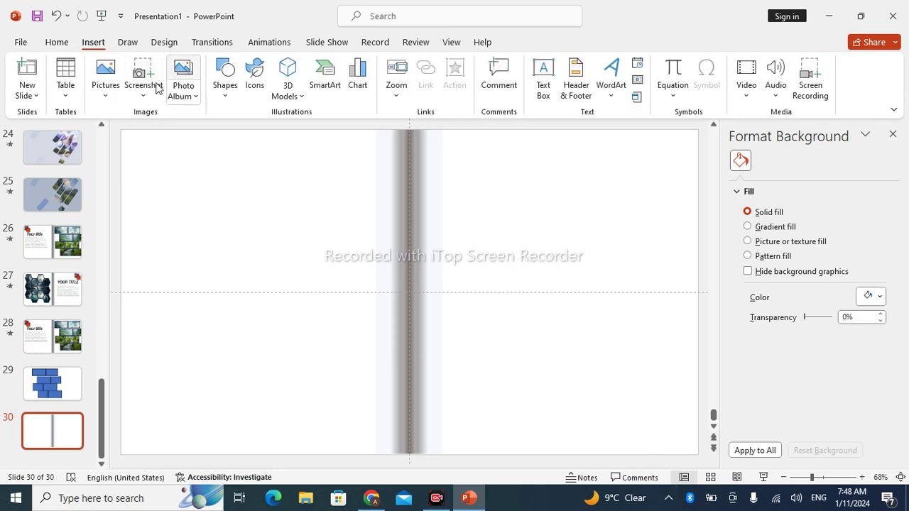
{"action": "left_click", "coordinate": [224, 79]}
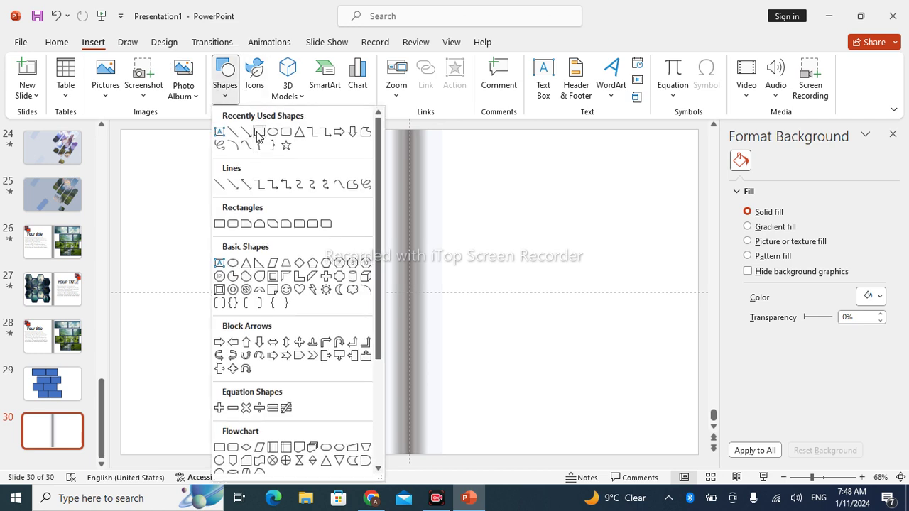
{"action": "left_click", "coordinate": [257, 132]}
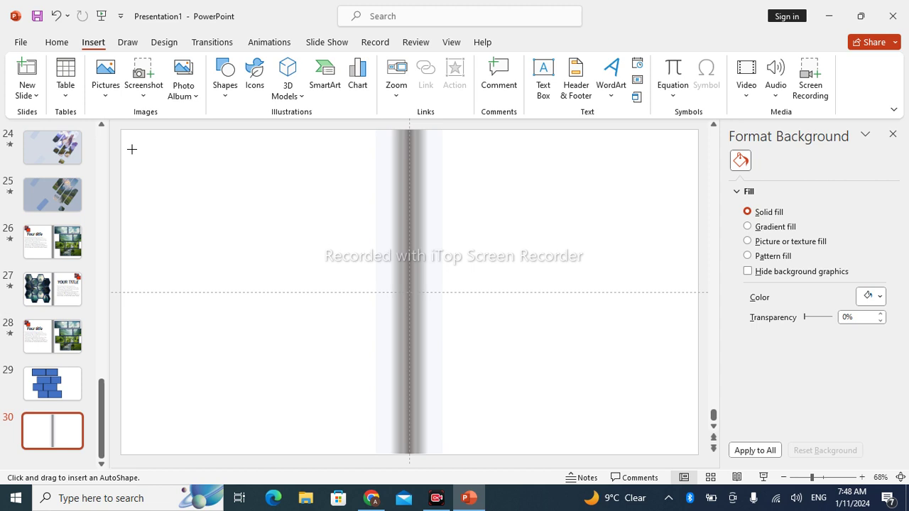
{"action": "left_click_drag", "start_coordinate": [131, 149], "coordinate": [215, 206]}
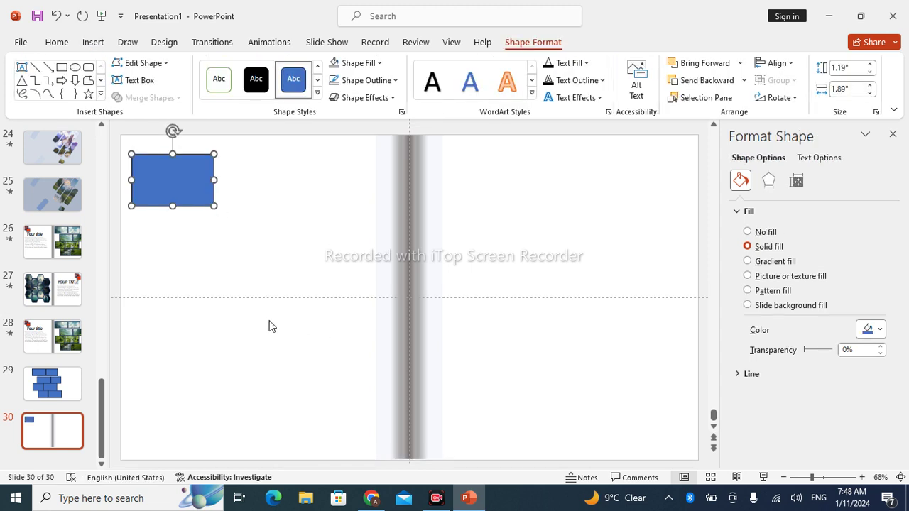
Step: View the brick layout on slide 29, then bring the presentation back to the front
{"action": "left_click", "coordinate": [75, 385]}
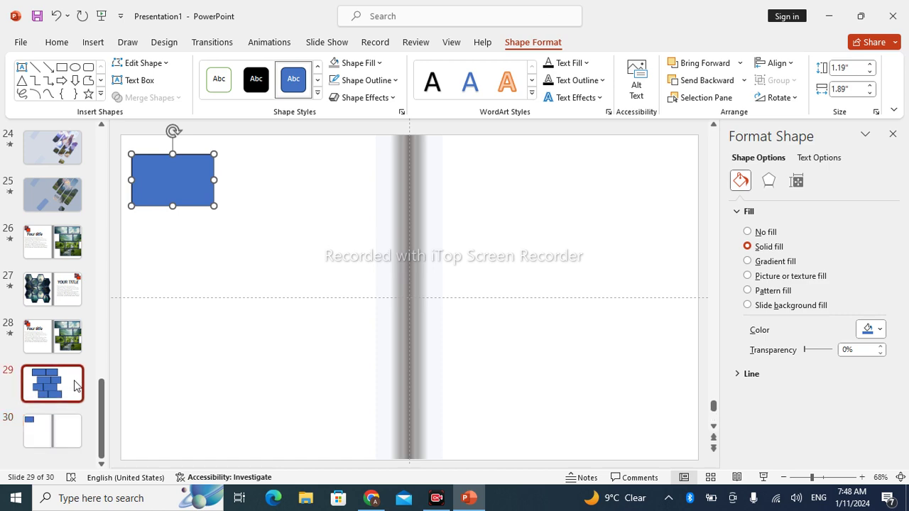
{"action": "key", "text": "super+Tab"}
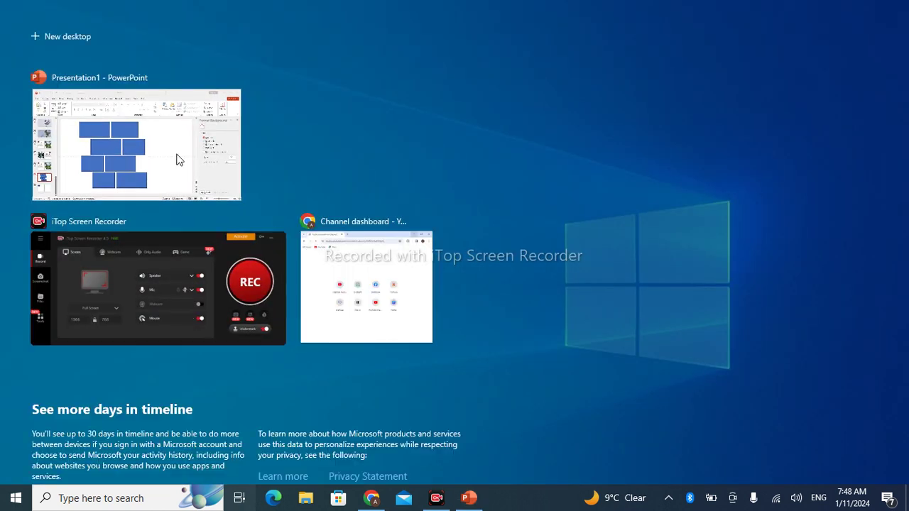
{"action": "left_click", "coordinate": [175, 157]}
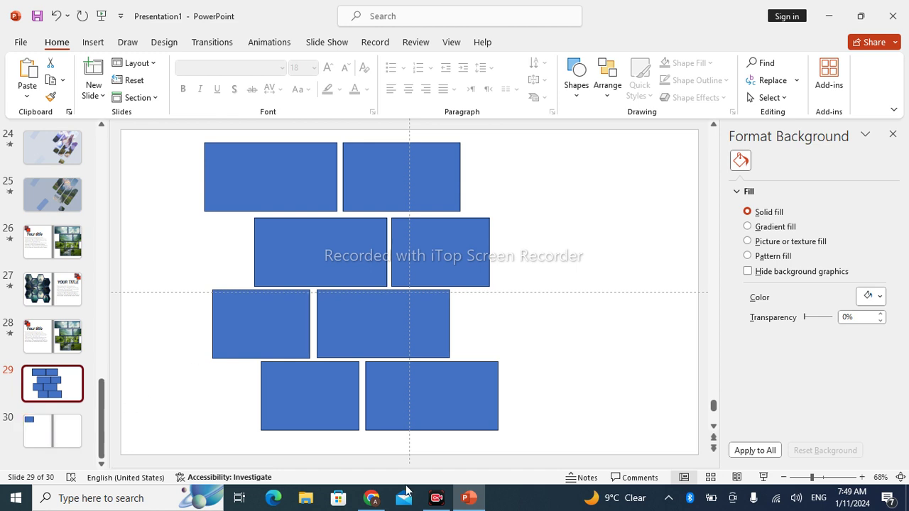
{"action": "scroll", "coordinate": [553, 304], "scroll_direction": "down", "scroll_amount": 1}
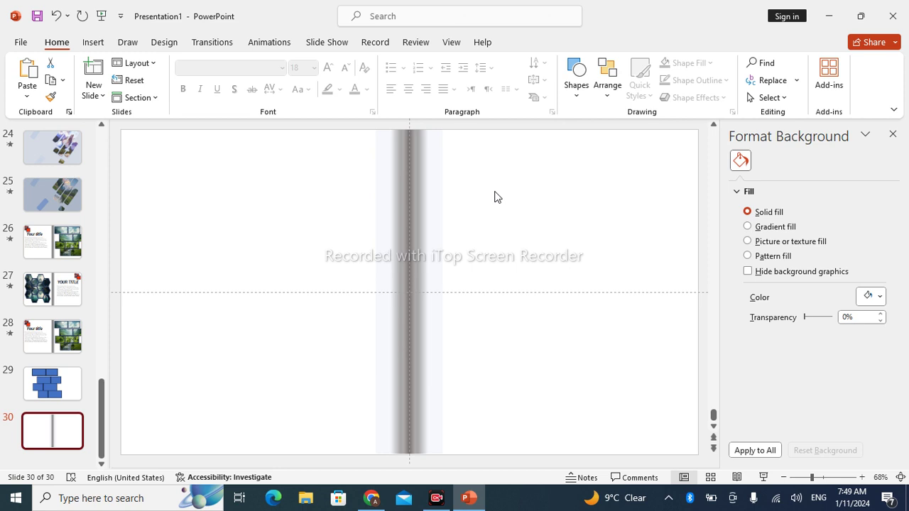
Step: Paste the eight brick rectangles onto slide 30 and move them onto the right-hand page
{"action": "key", "text": "ctrl+v"}
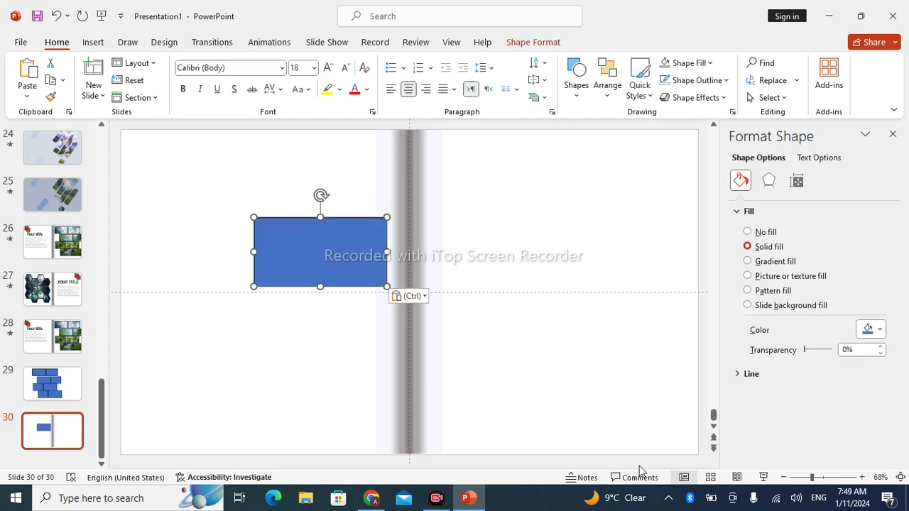
{"action": "mouse_move", "coordinate": [277, 177]}
{"action": "left_mouse_down"}
{"action": "mouse_move", "coordinate": [468, 210]}
{"action": "mouse_move", "coordinate": [506, 179]}
{"action": "left_mouse_up"}
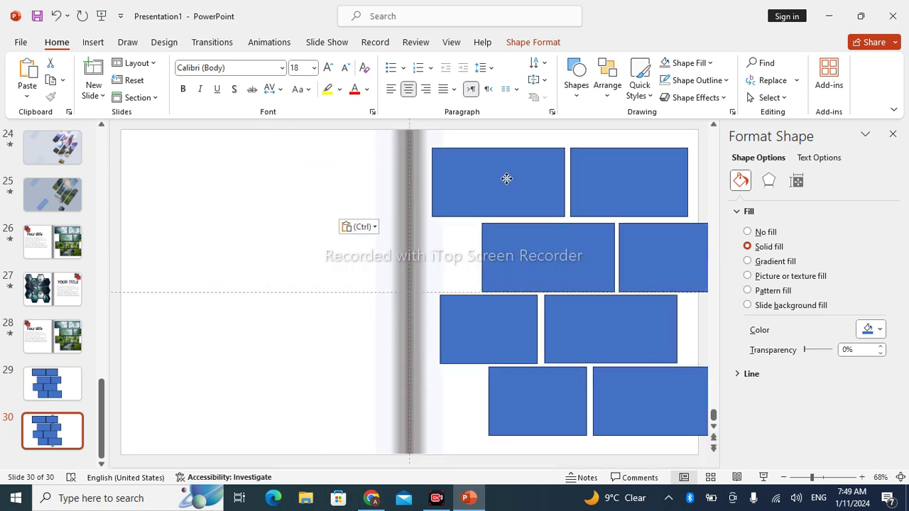
{"action": "left_click_drag", "start_coordinate": [506, 179], "coordinate": [507, 177]}
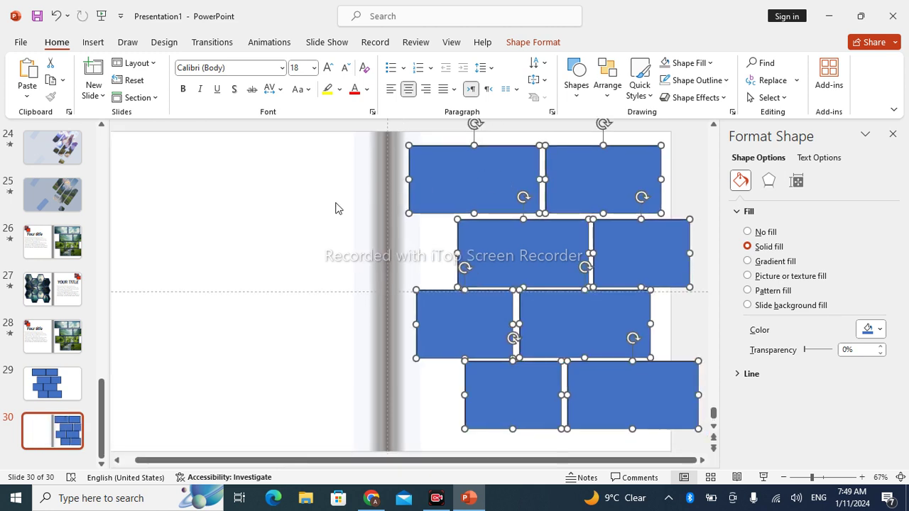
{"action": "left_click", "coordinate": [185, 222]}
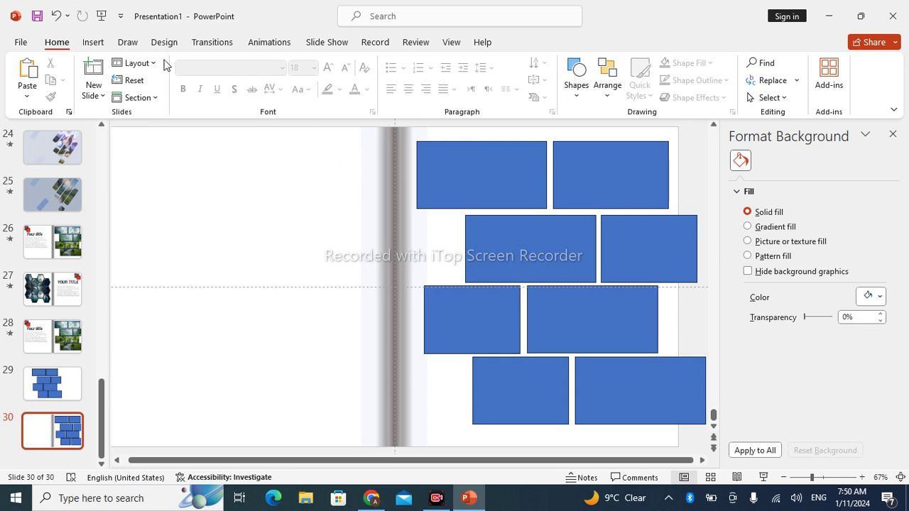
Step: Add a 'Your title' text box on the left page
{"action": "left_click", "coordinate": [95, 43]}
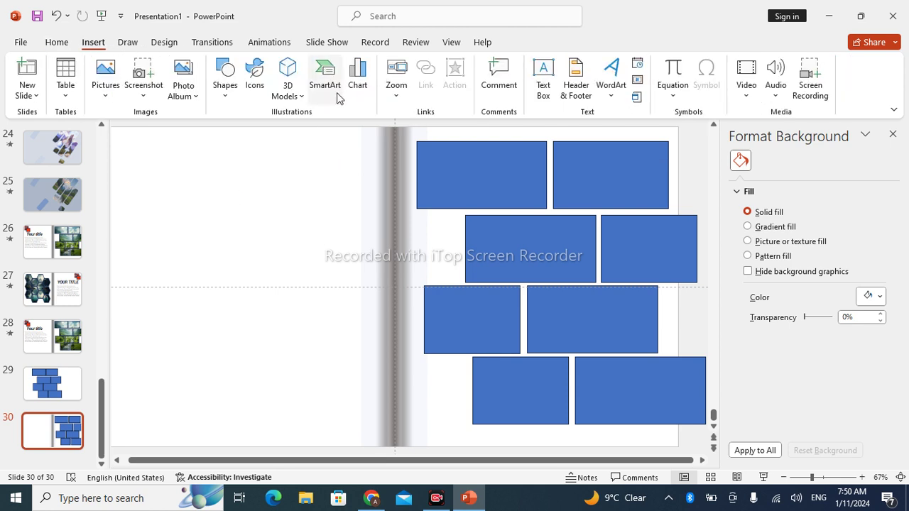
{"action": "left_click", "coordinate": [544, 77]}
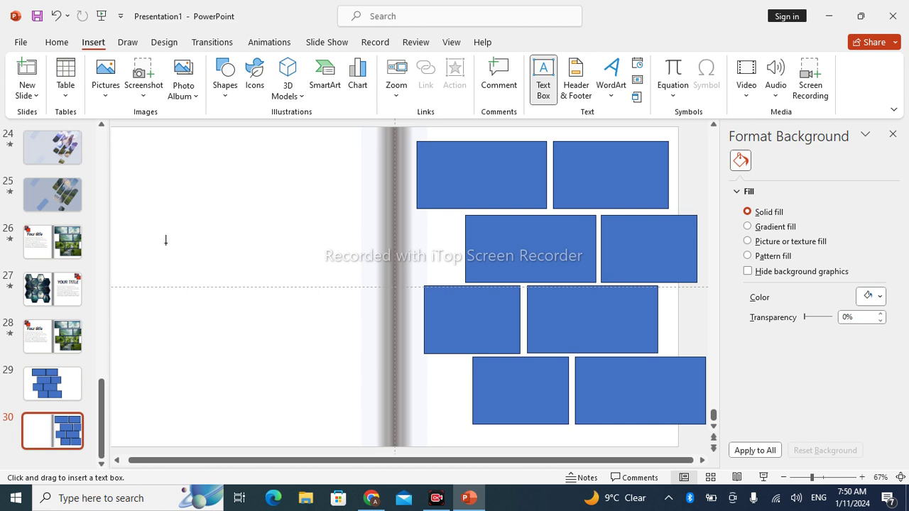
{"action": "left_click", "coordinate": [162, 214]}
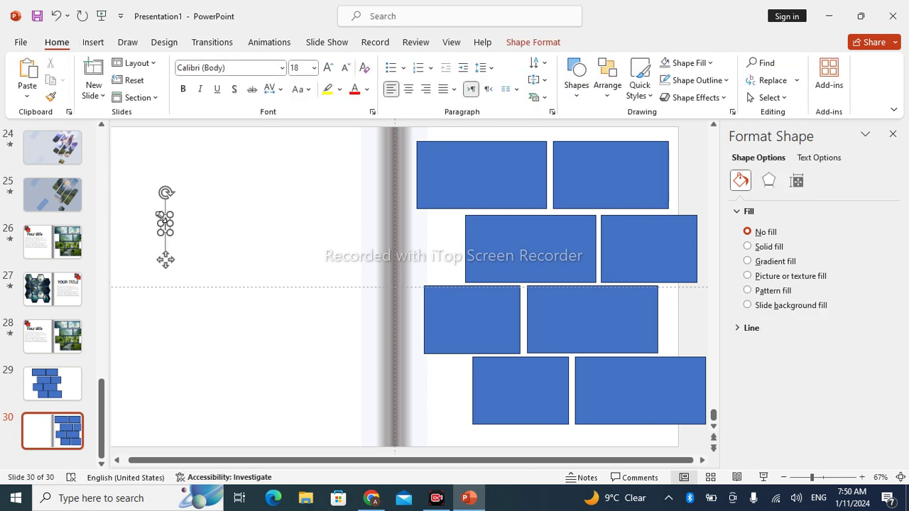
{"action": "type", "text": "Your"}
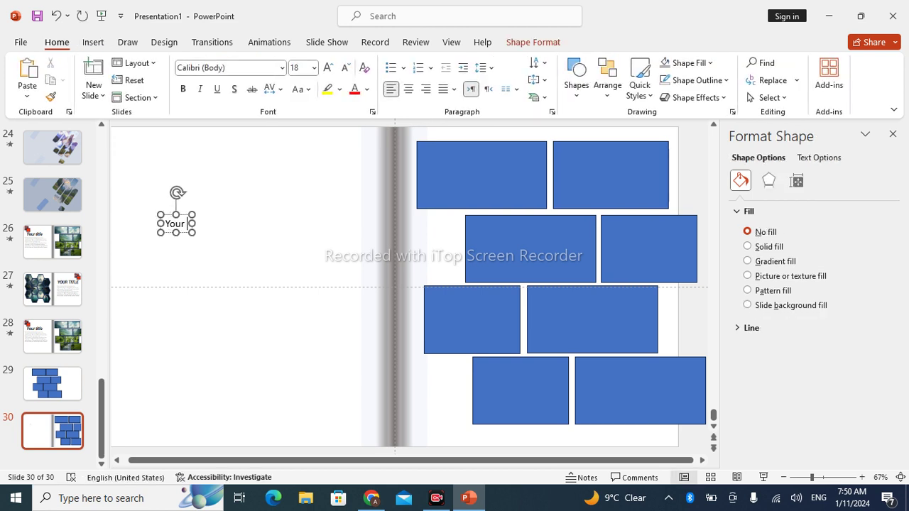
{"action": "type", "text": " /title"}
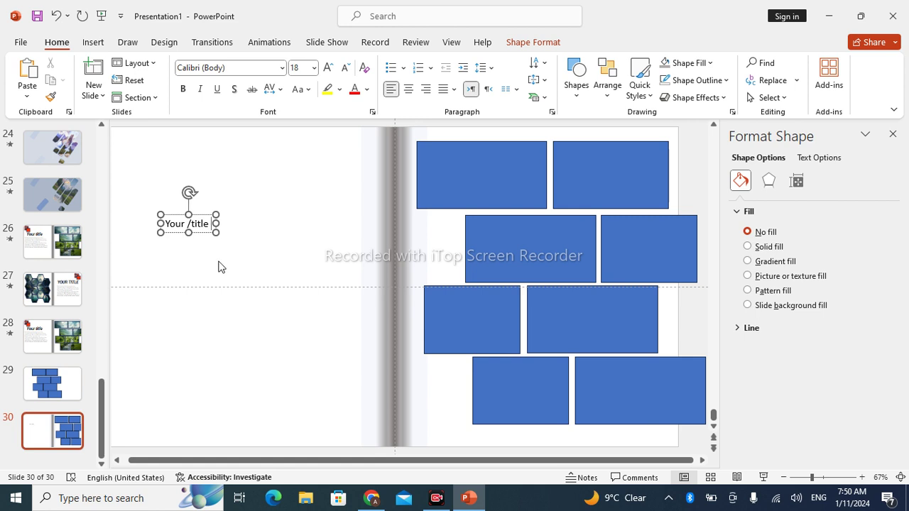
{"action": "left_click", "coordinate": [205, 259]}
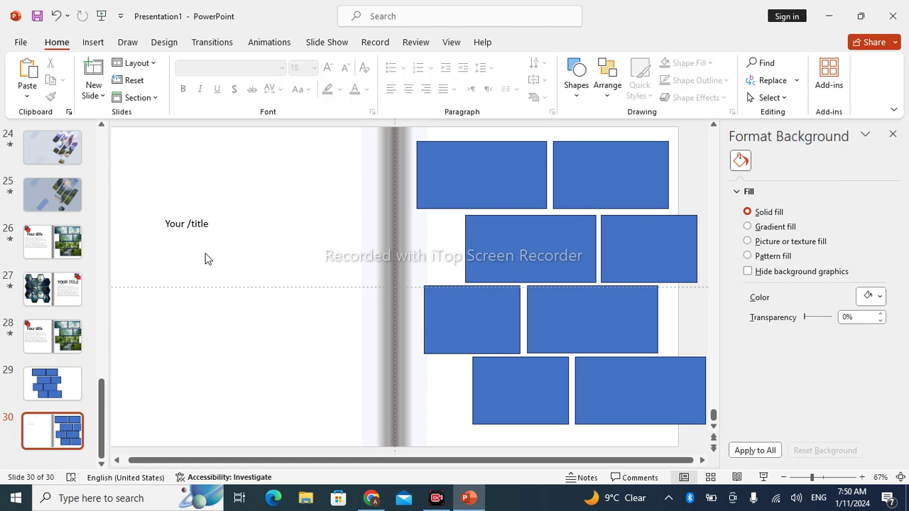
Step: Paste the Marie Curie paragraph on the lower left page and move the title just above it
{"action": "key", "text": "ctrl+v"}
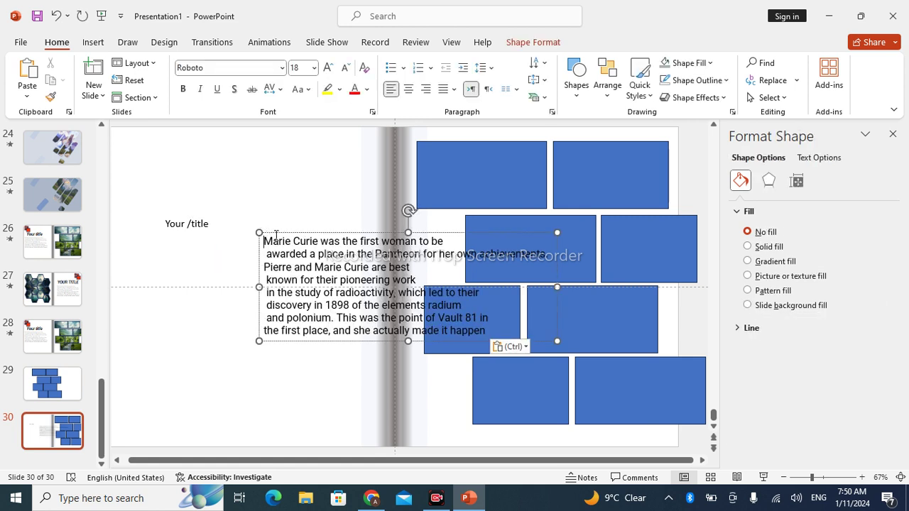
{"action": "mouse_move", "coordinate": [263, 235]}
{"action": "left_mouse_down"}
{"action": "mouse_move", "coordinate": [146, 255]}
{"action": "mouse_move", "coordinate": [130, 271]}
{"action": "left_mouse_up"}
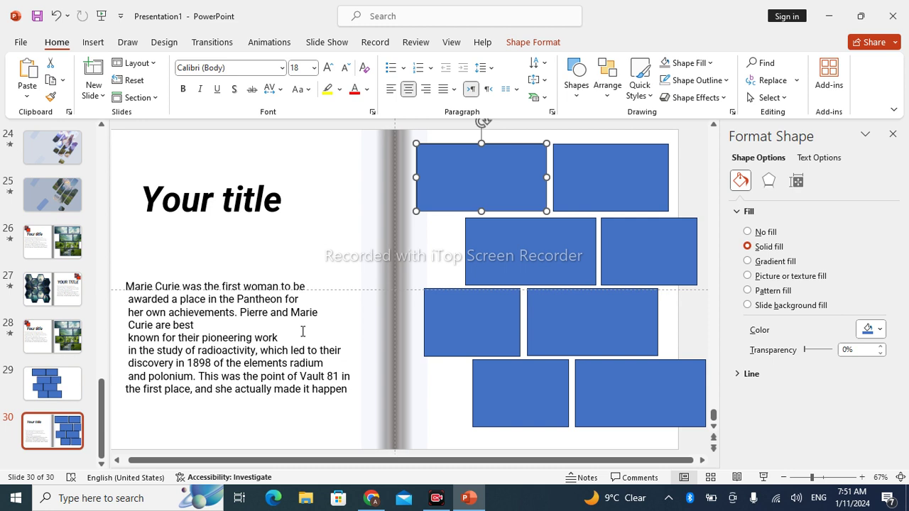
{"action": "left_click", "coordinate": [137, 177]}
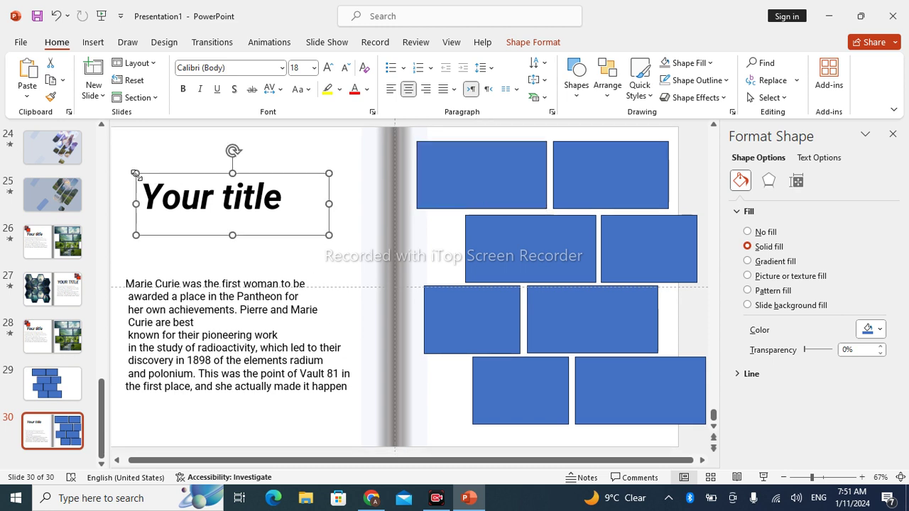
{"action": "left_click_drag", "start_coordinate": [148, 172], "coordinate": [142, 207]}
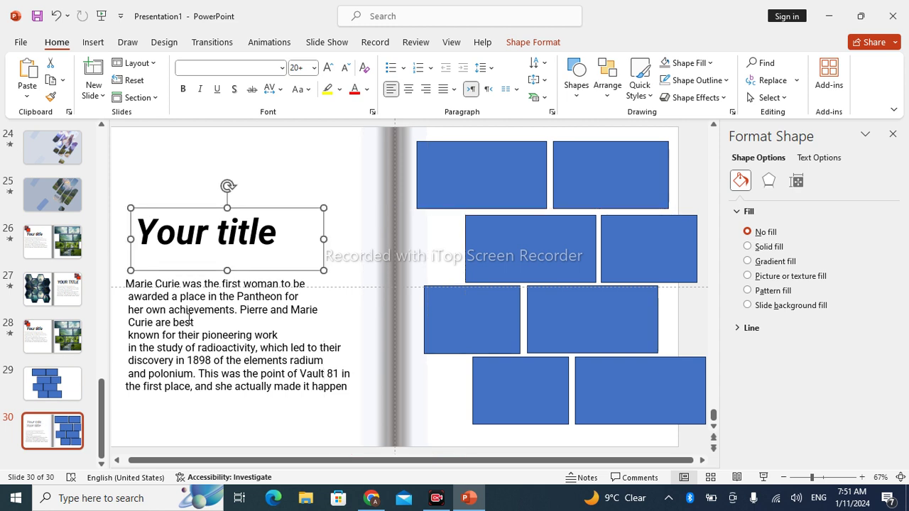
Step: Select all eight brick rectangles and Union them into one shape via Merge Shapes
{"action": "left_click", "coordinate": [466, 178]}
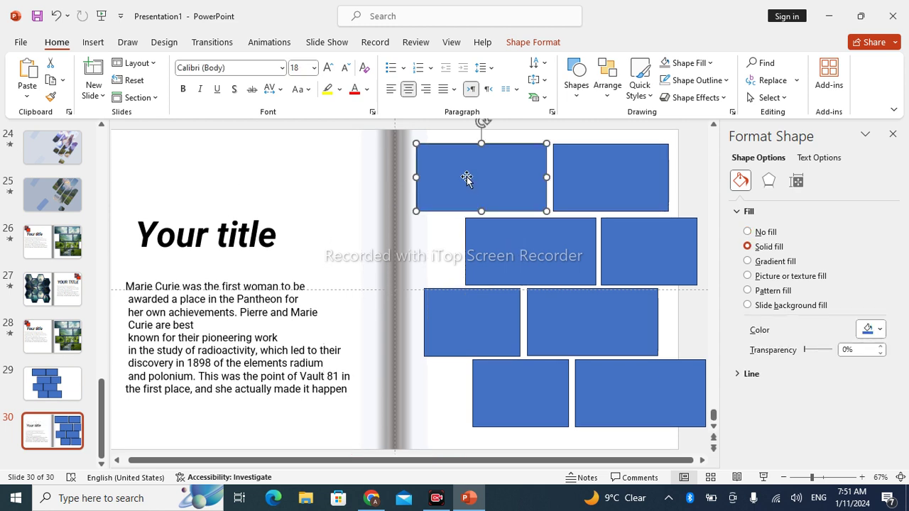
{"action": "left_click", "coordinate": [591, 185], "text": "shift"}
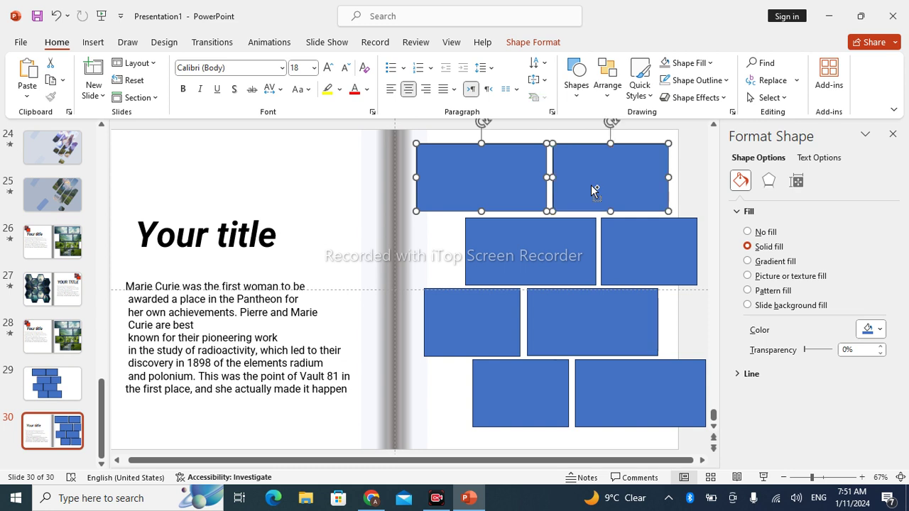
{"action": "left_click", "coordinate": [543, 247], "text": "shift"}
{"action": "left_click", "coordinate": [639, 260], "text": "shift"}
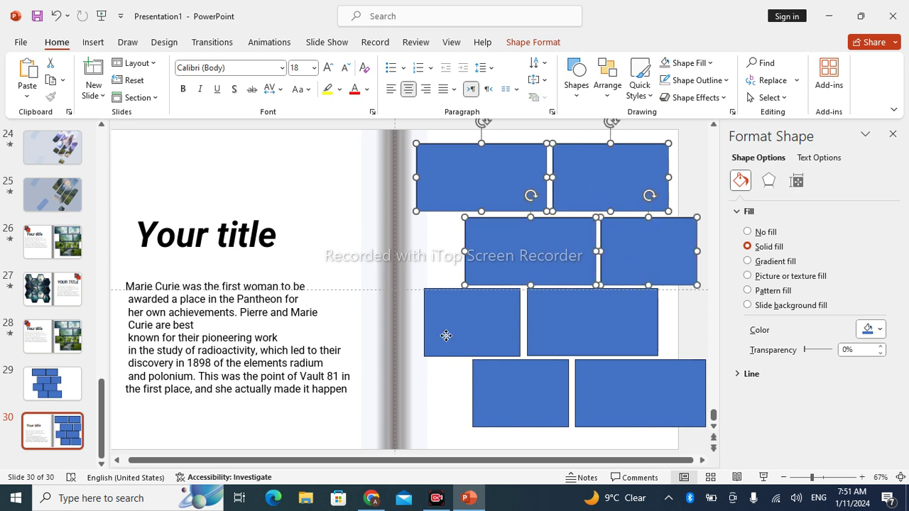
{"action": "left_click", "coordinate": [446, 335], "text": "shift"}
{"action": "left_click", "coordinate": [582, 342], "text": "shift"}
{"action": "left_click", "coordinate": [561, 395], "text": "shift"}
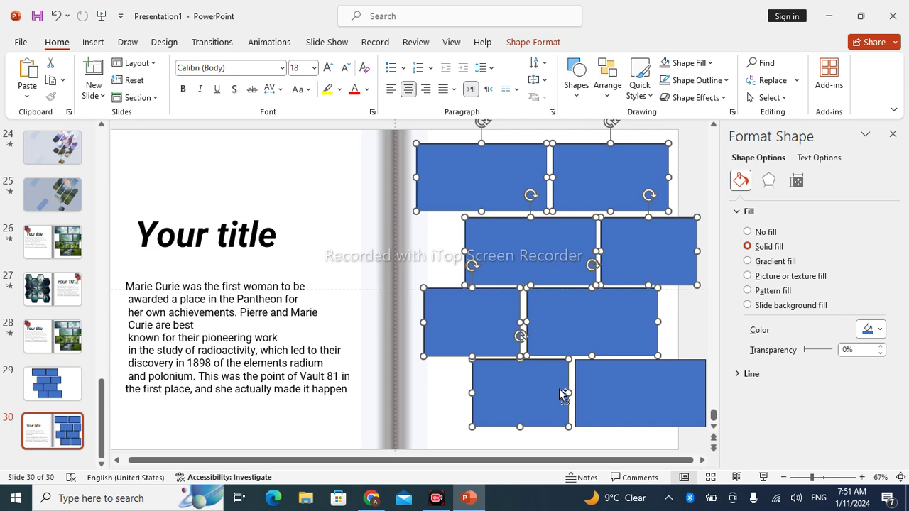
{"action": "left_click", "coordinate": [631, 412], "text": "shift"}
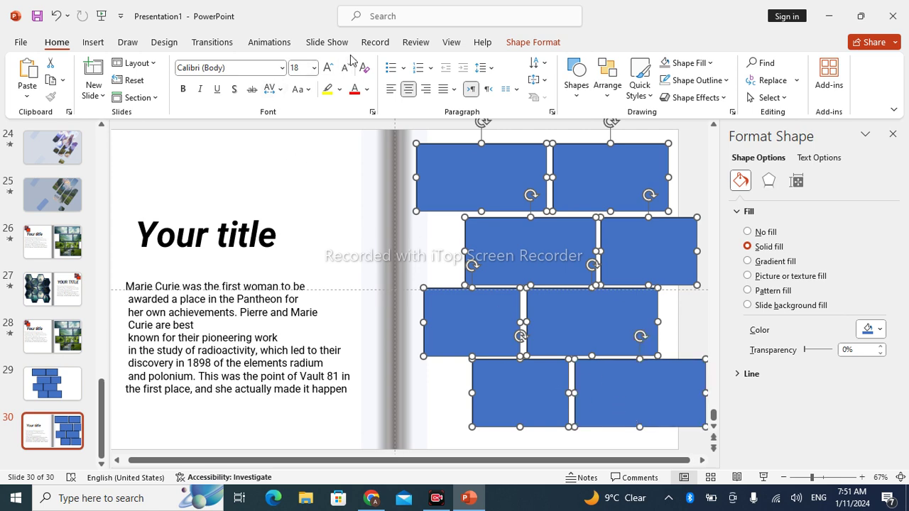
{"action": "left_click", "coordinate": [529, 44]}
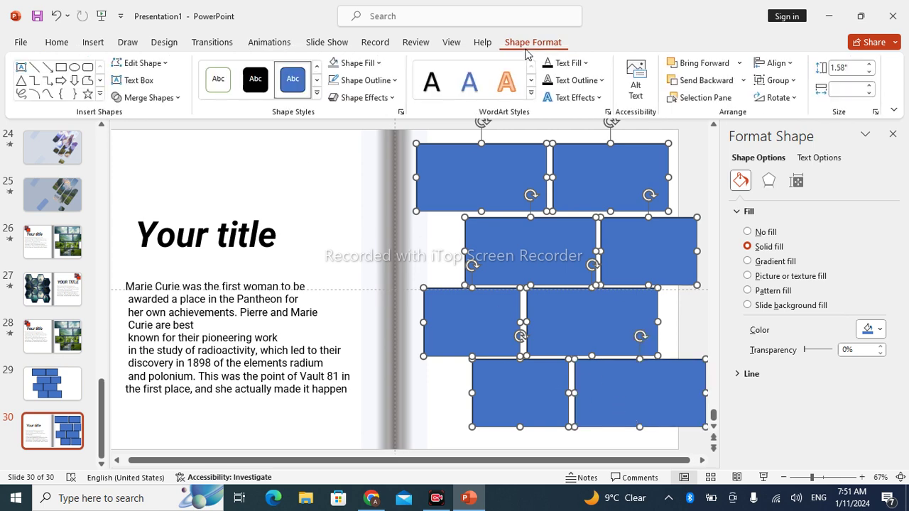
{"action": "left_click", "coordinate": [174, 99]}
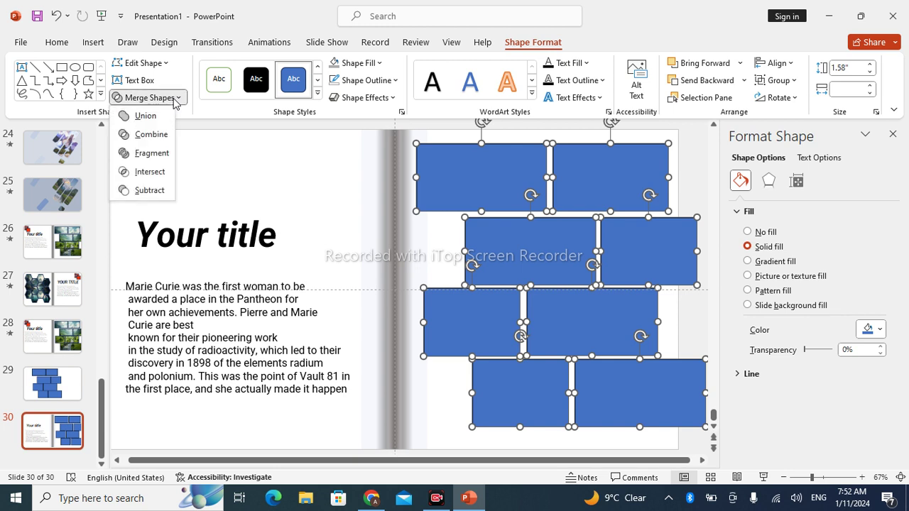
{"action": "left_click", "coordinate": [154, 122]}
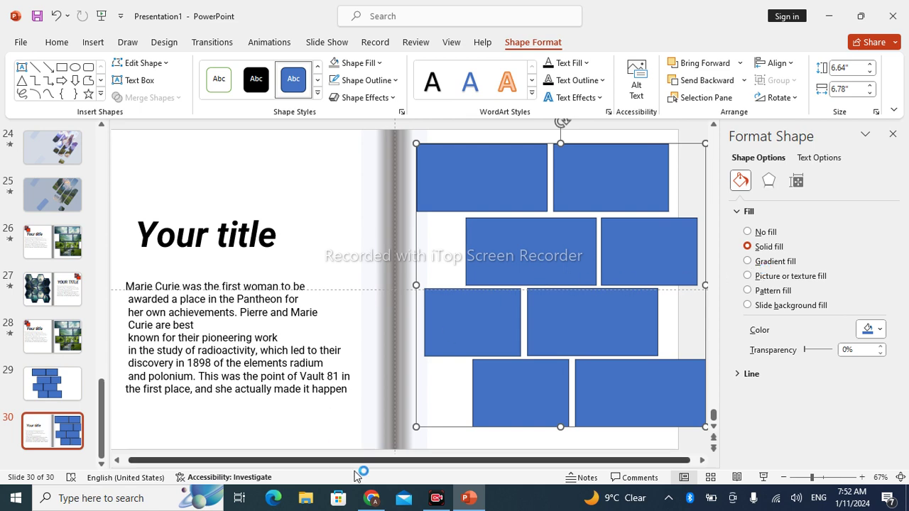
Step: Copy the first mountain-lake image from Yahoo's 'sceneries' results in Chrome and return to PowerPoint
{"action": "mouse_move", "coordinate": [371, 498]}
{"action": "left_click", "coordinate": [366, 443]}
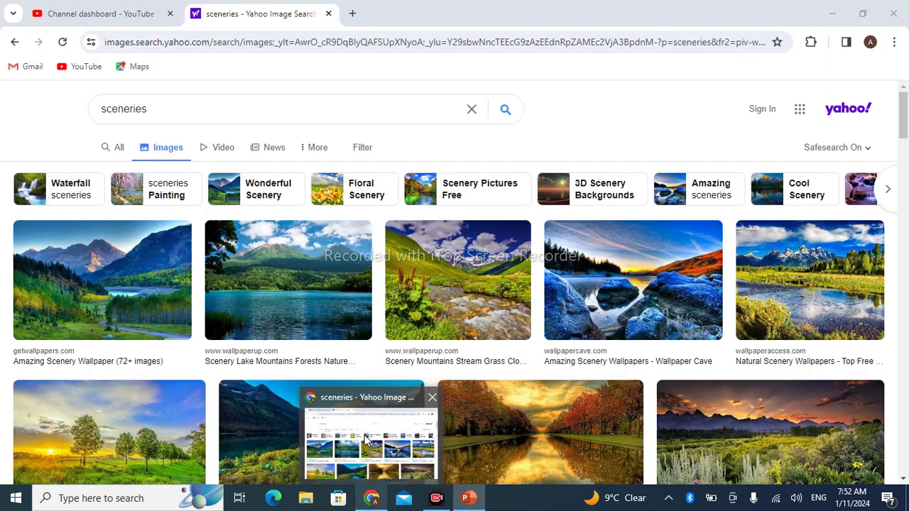
{"action": "scroll", "coordinate": [366, 444], "scroll_direction": "down", "scroll_amount": 3}
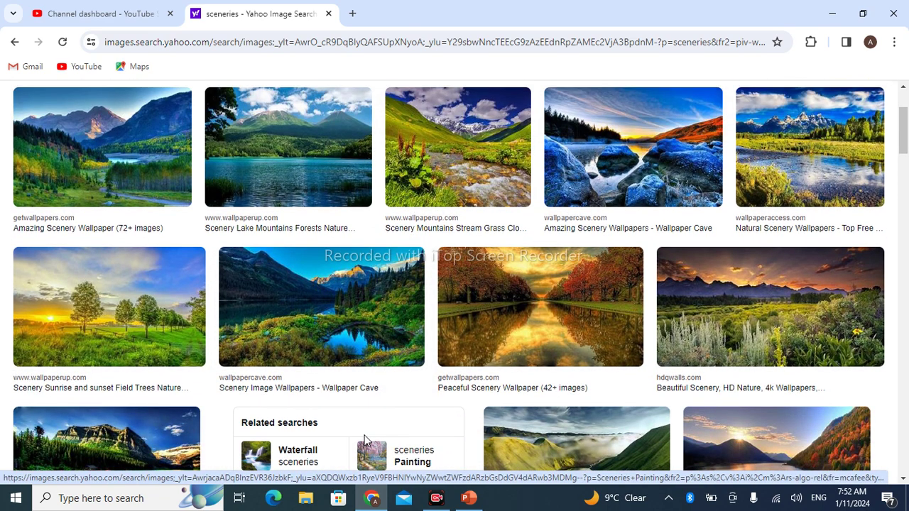
{"action": "scroll", "coordinate": [366, 444], "scroll_direction": "up", "scroll_amount": 2}
{"action": "scroll", "coordinate": [366, 443], "scroll_direction": "down", "scroll_amount": 5}
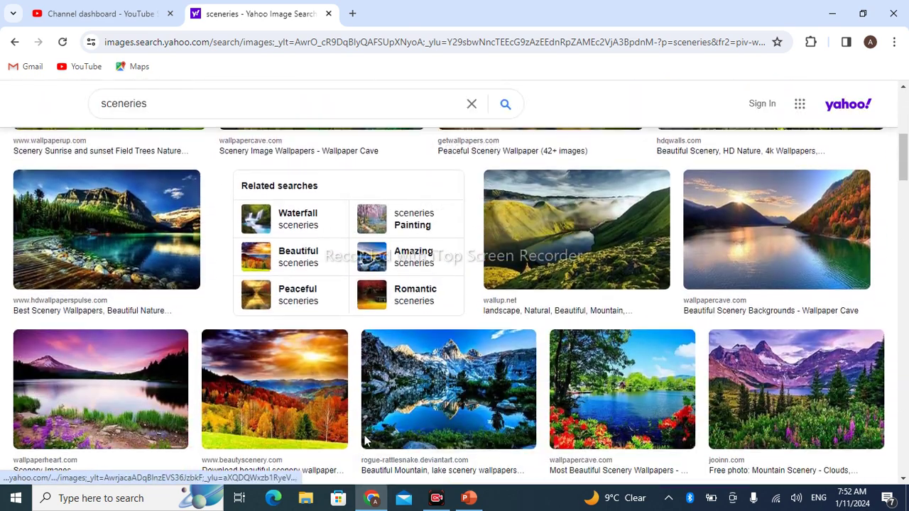
{"action": "scroll", "coordinate": [365, 444], "scroll_direction": "up", "scroll_amount": 1}
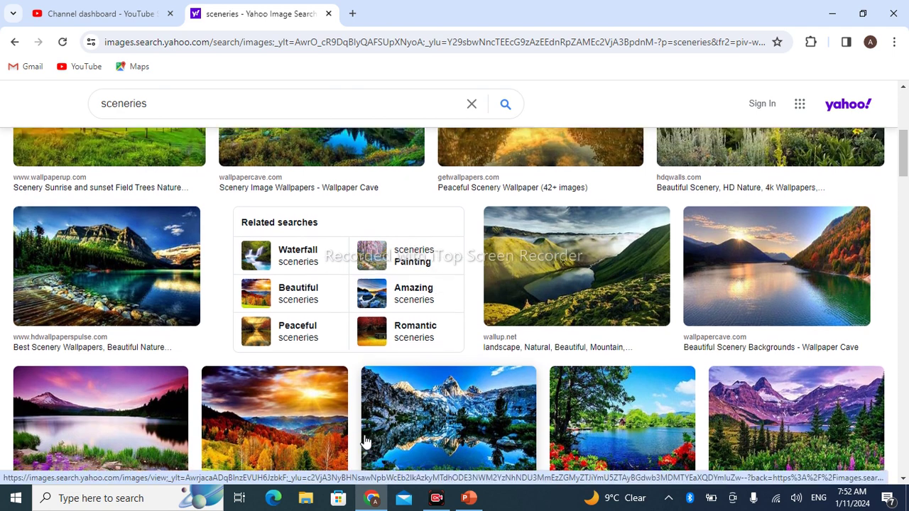
{"action": "scroll", "coordinate": [366, 443], "scroll_direction": "up", "scroll_amount": 3}
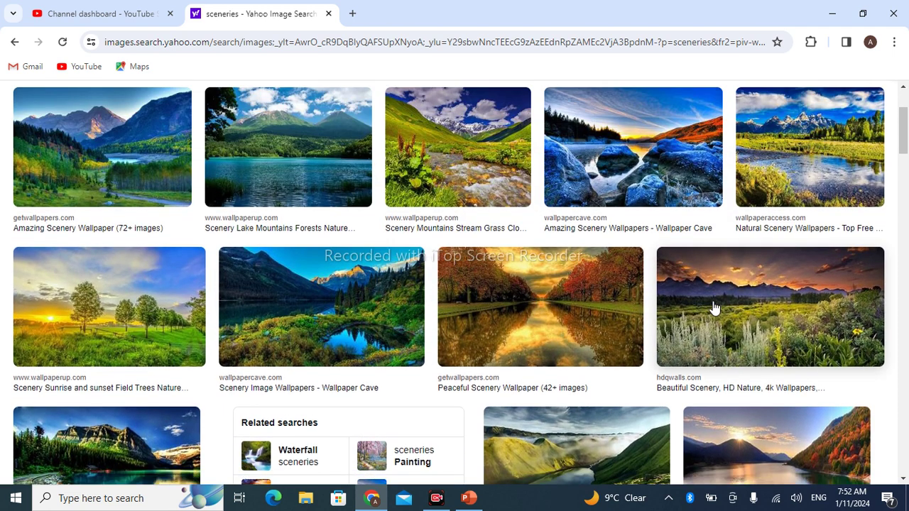
{"action": "right_click", "coordinate": [137, 149]}
{"action": "left_click", "coordinate": [190, 364]}
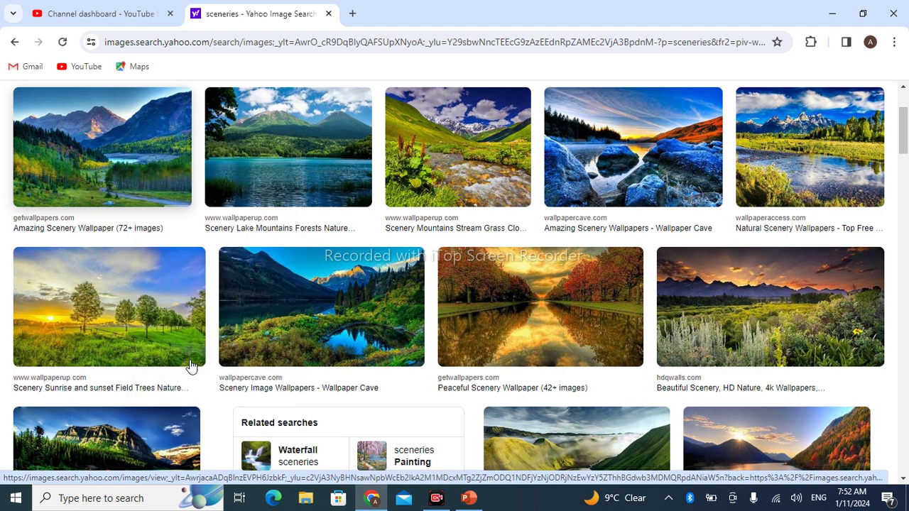
{"action": "left_click", "coordinate": [468, 448]}
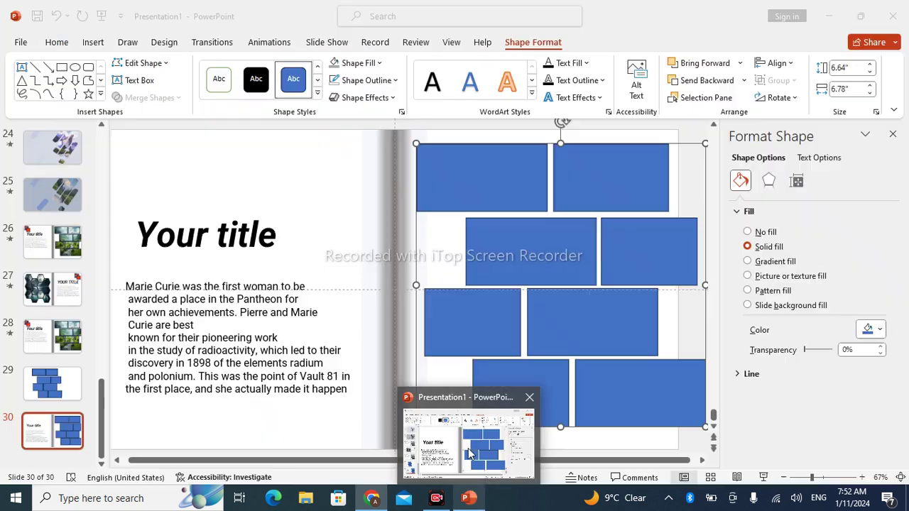
Step: Give the merged brick shape a picture fill from the clipboard's mountain image
{"action": "left_click", "coordinate": [747, 275]}
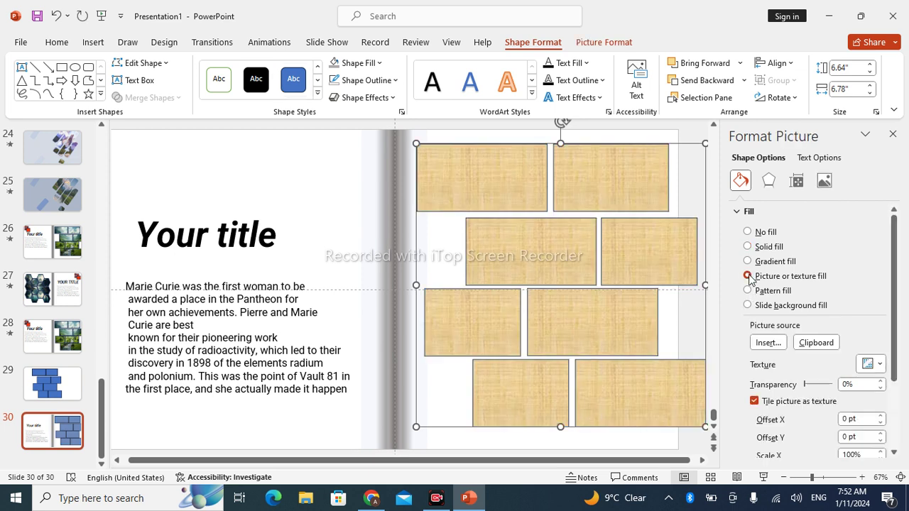
{"action": "left_click", "coordinate": [805, 344]}
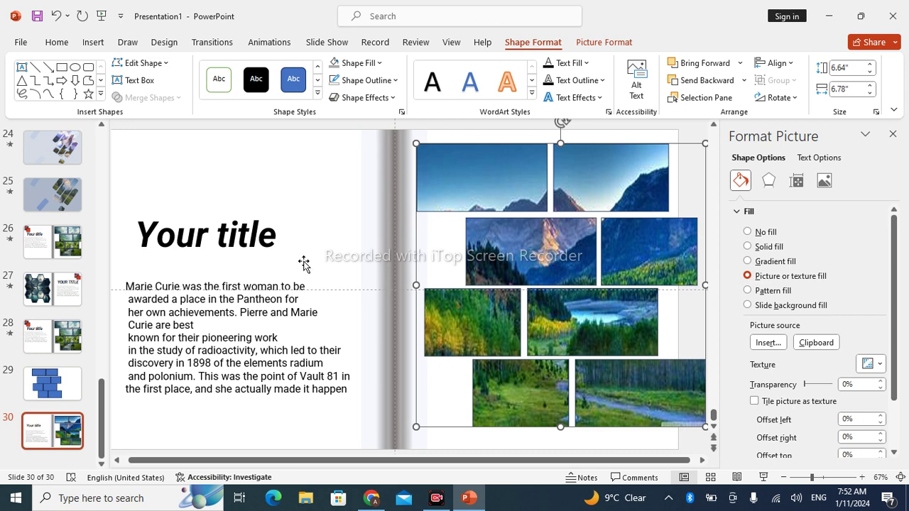
{"action": "left_click", "coordinate": [288, 194]}
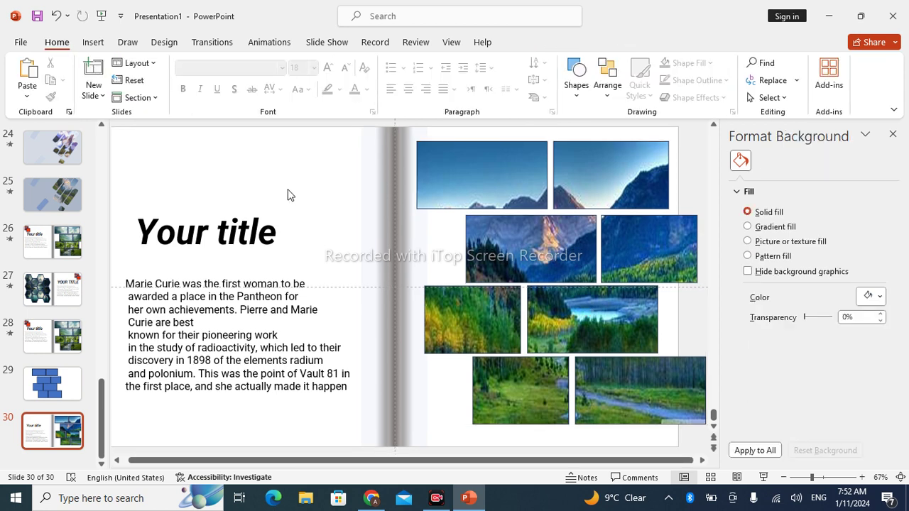
Step: Paste the red squares group above the 'Your title' heading on the left page
{"action": "left_click", "coordinate": [213, 249]}
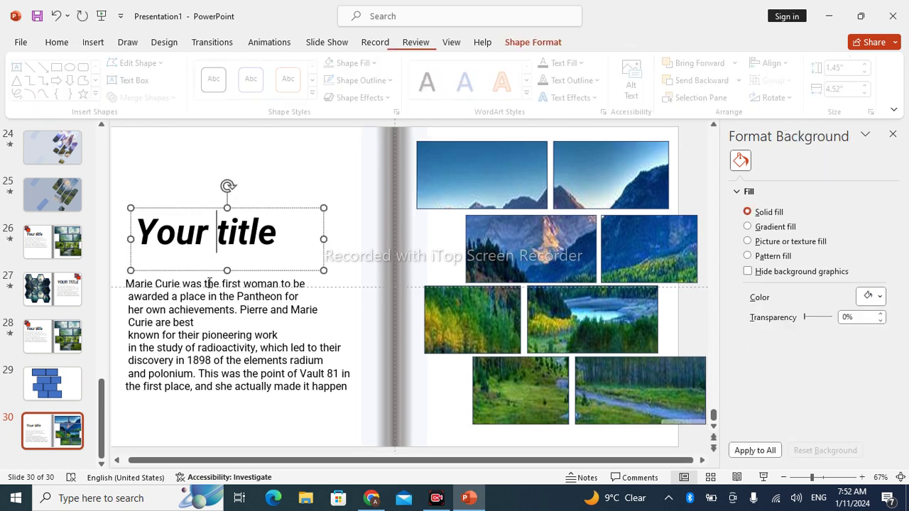
{"action": "left_click", "coordinate": [206, 348]}
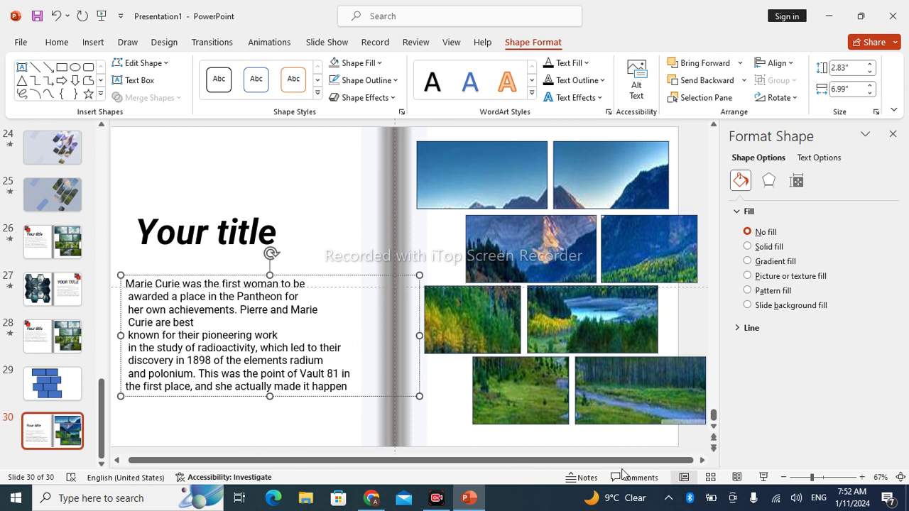
{"action": "key", "text": "ctrl+v"}
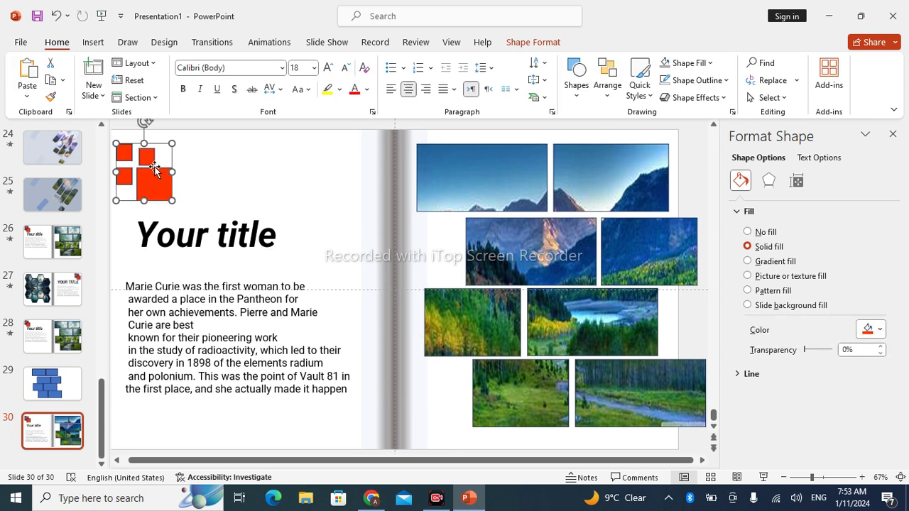
{"action": "left_click", "coordinate": [202, 179]}
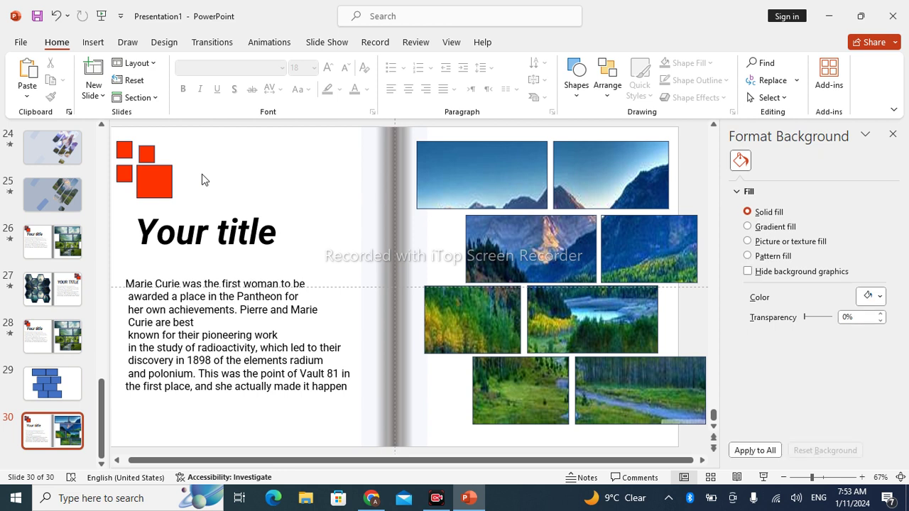
Step: Duplicate slide 30, then move the mountain collage left and the Marie Curie text right
{"action": "right_click", "coordinate": [59, 426]}
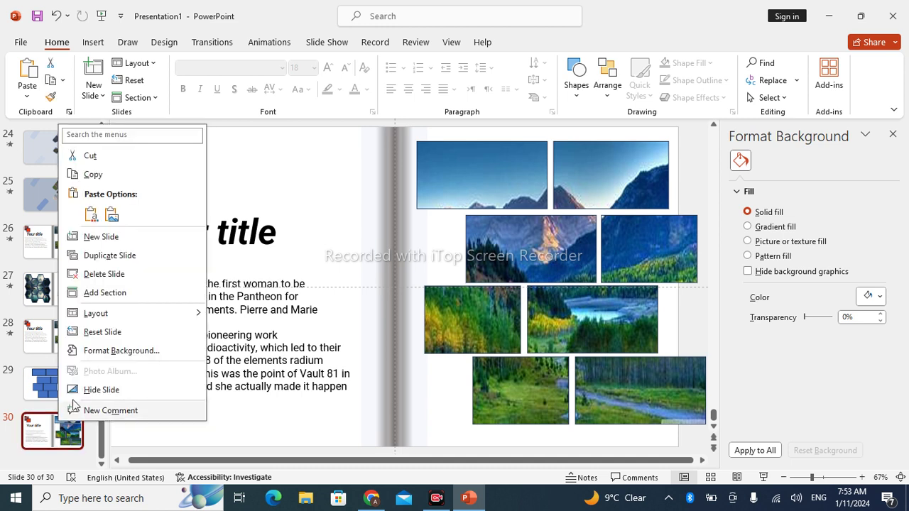
{"action": "left_click", "coordinate": [115, 257]}
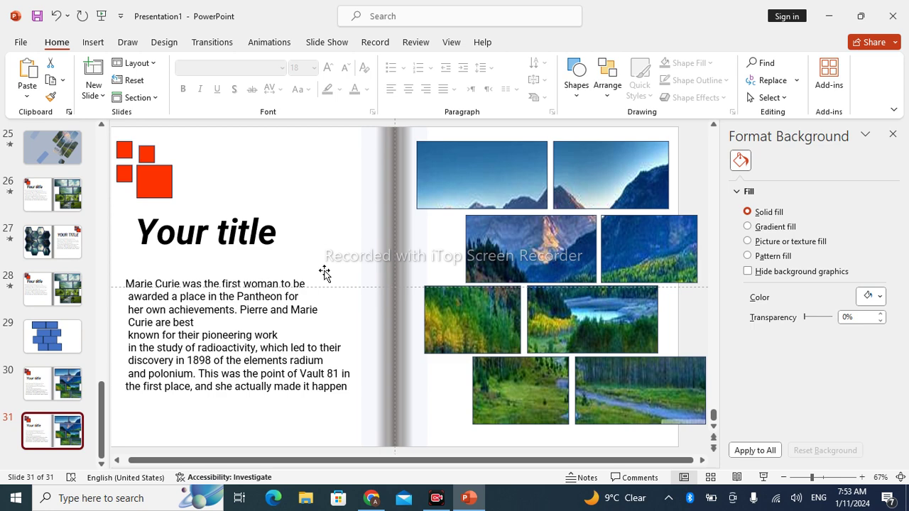
{"action": "mouse_move", "coordinate": [534, 175]}
{"action": "left_mouse_down"}
{"action": "mouse_move", "coordinate": [452, 207]}
{"action": "mouse_move", "coordinate": [213, 187]}
{"action": "left_mouse_up"}
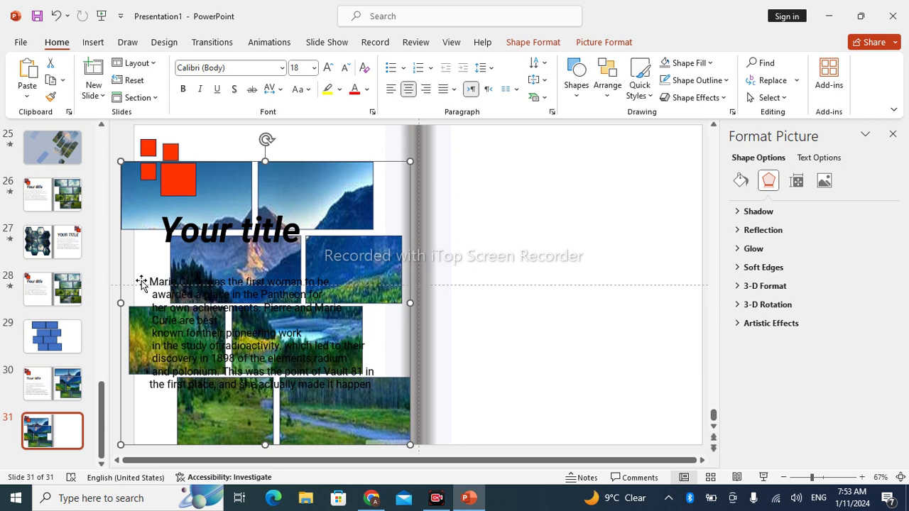
{"action": "left_click_drag", "start_coordinate": [147, 272], "coordinate": [452, 282]}
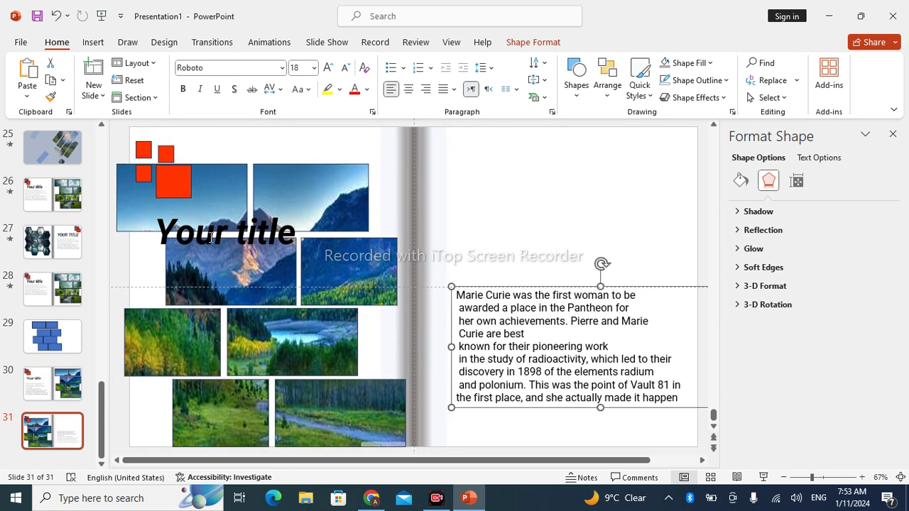
Step: Fine-tune the collage position and shift the title and red squares to the right page
{"action": "left_click", "coordinate": [151, 207]}
{"action": "mouse_move", "coordinate": [151, 207]}
{"action": "left_mouse_down"}
{"action": "mouse_move", "coordinate": [171, 185]}
{"action": "mouse_move", "coordinate": [158, 189]}
{"action": "left_mouse_up"}
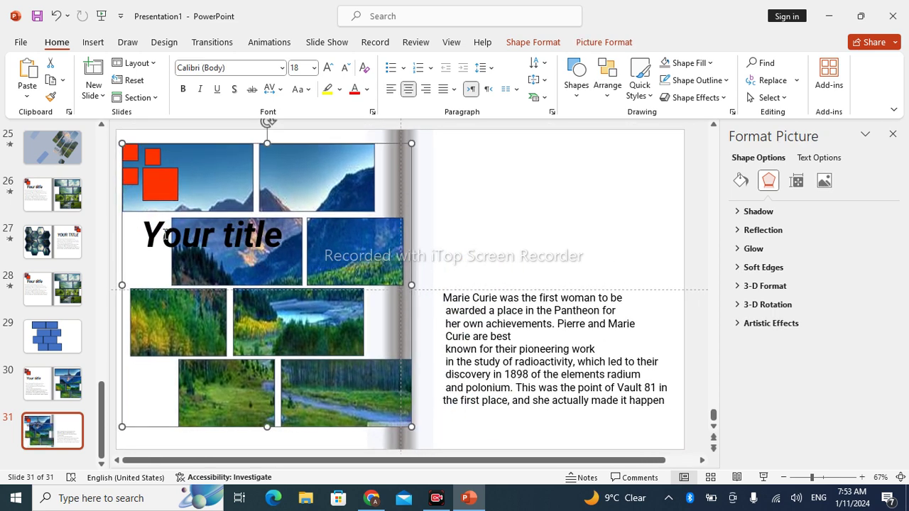
{"action": "left_click", "coordinate": [163, 234]}
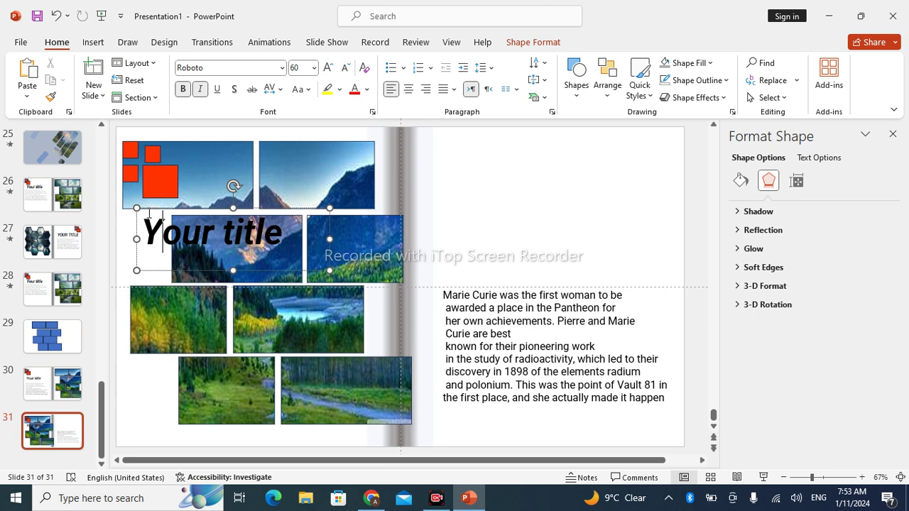
{"action": "left_click_drag", "start_coordinate": [144, 204], "coordinate": [145, 211]}
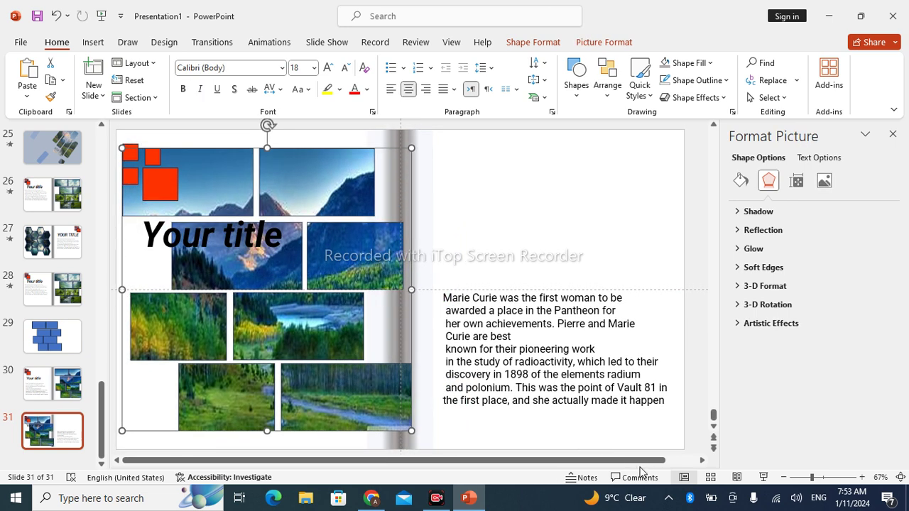
{"action": "key", "text": "ctrl+z"}
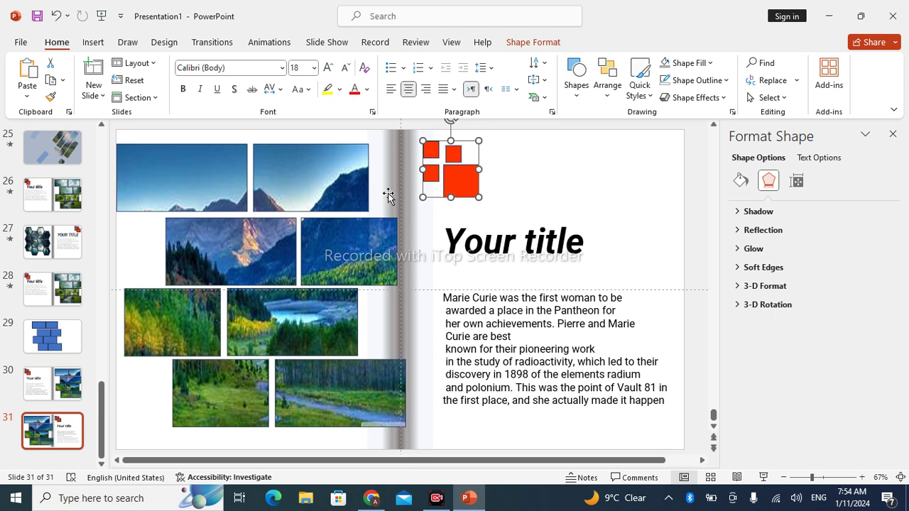
{"action": "left_click", "coordinate": [267, 264]}
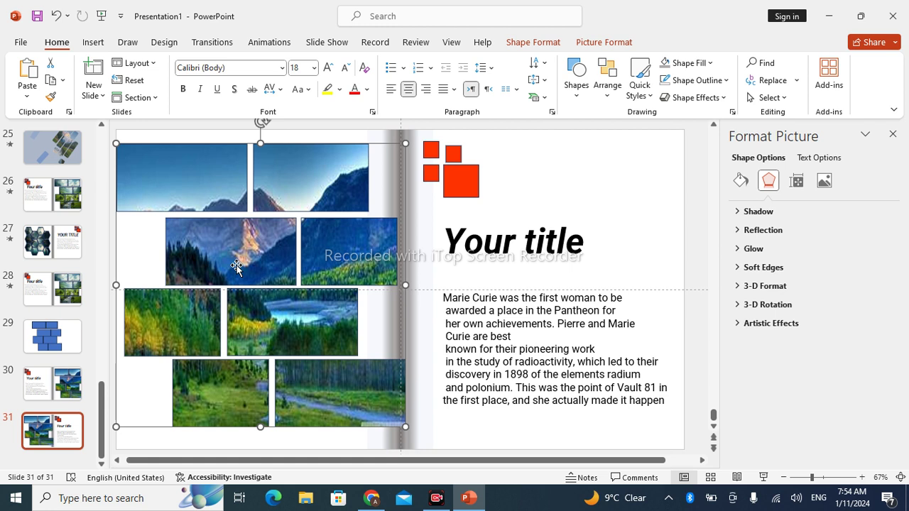
Step: Replace the picture collage with a hexagon in the left page's top-left corner
{"action": "key", "text": "Delete"}
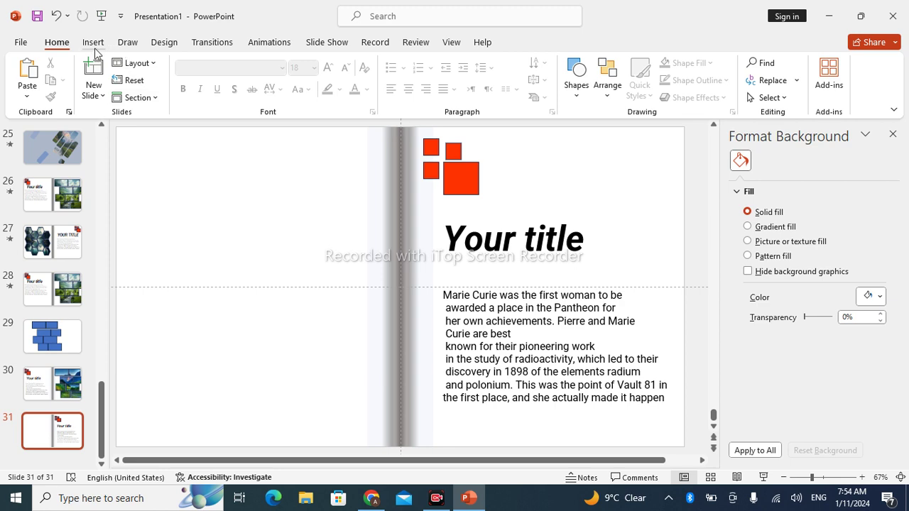
{"action": "left_click", "coordinate": [94, 44]}
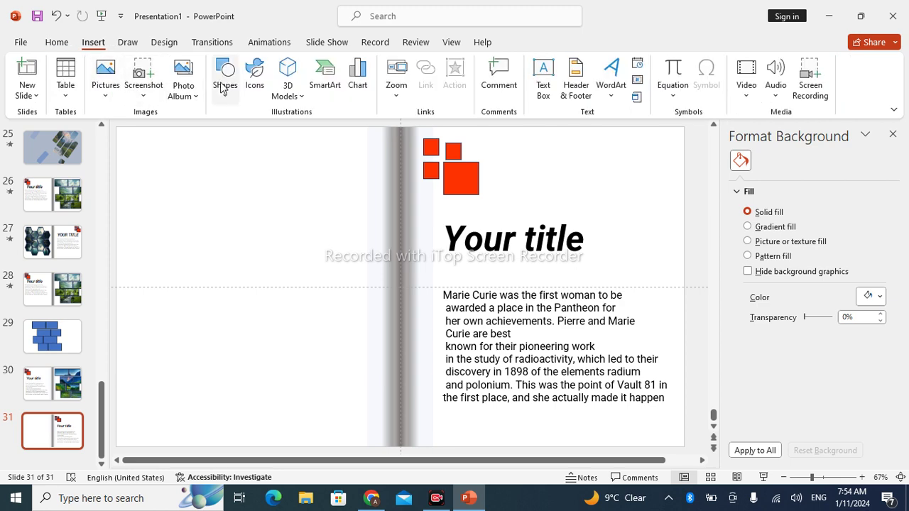
{"action": "left_click", "coordinate": [231, 100]}
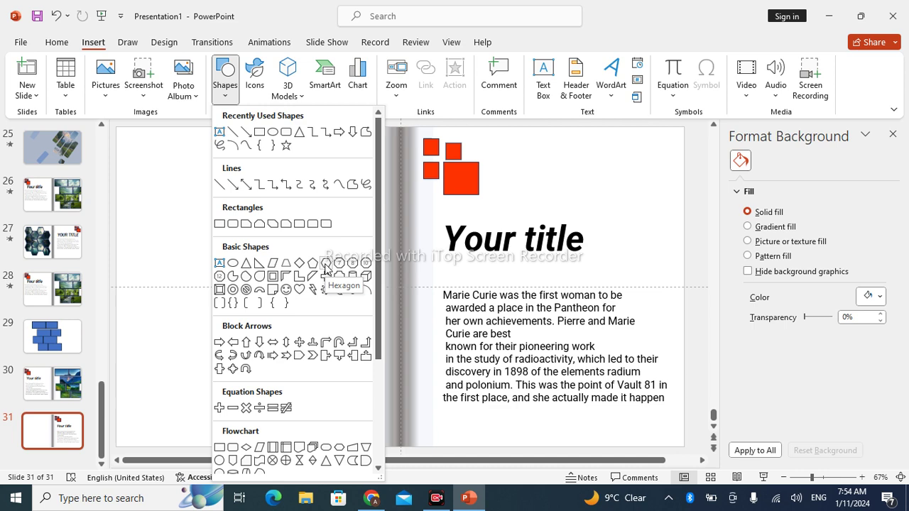
{"action": "left_click", "coordinate": [326, 265]}
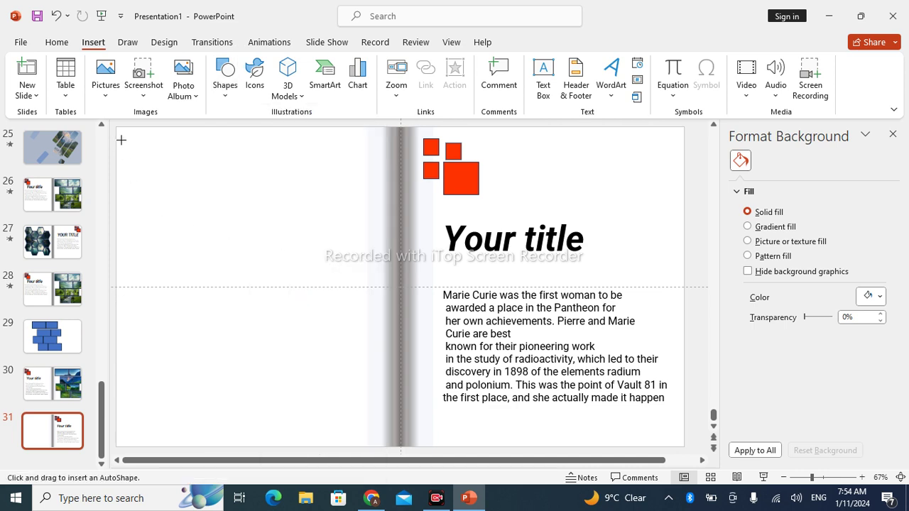
{"action": "left_click_drag", "start_coordinate": [134, 145], "coordinate": [187, 192]}
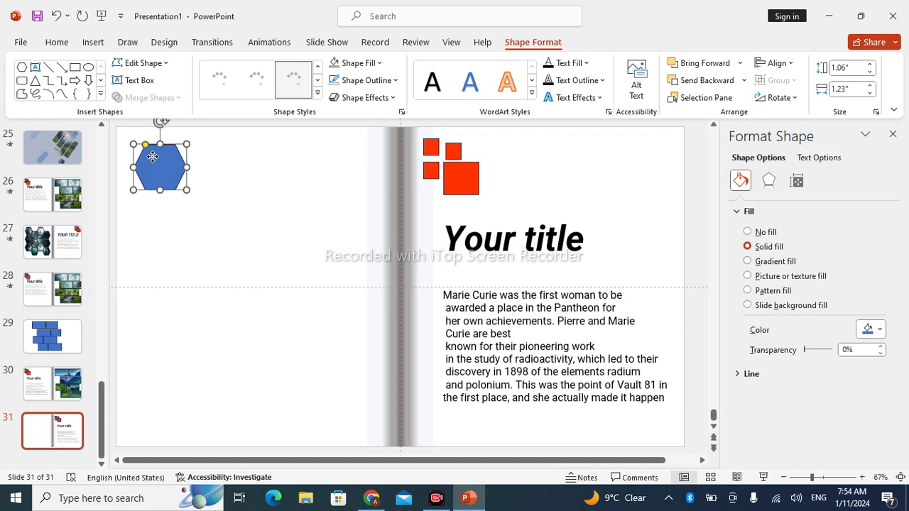
{"action": "left_click_drag", "start_coordinate": [162, 168], "coordinate": [152, 159]}
Step: Duplicate the hexagon with Ctrl+D into a honeycomb and select the group
{"action": "key", "text": "ctrl+d"}
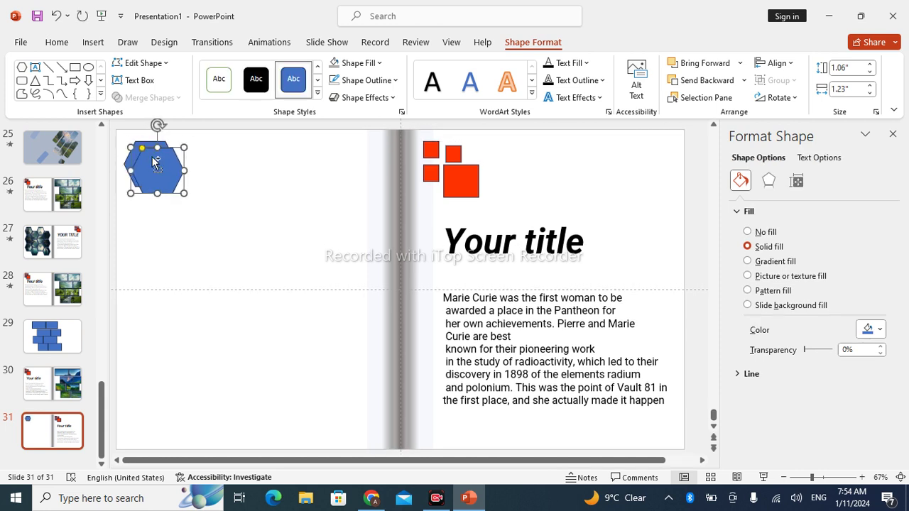
{"action": "left_click_drag", "start_coordinate": [181, 186], "coordinate": [161, 253]}
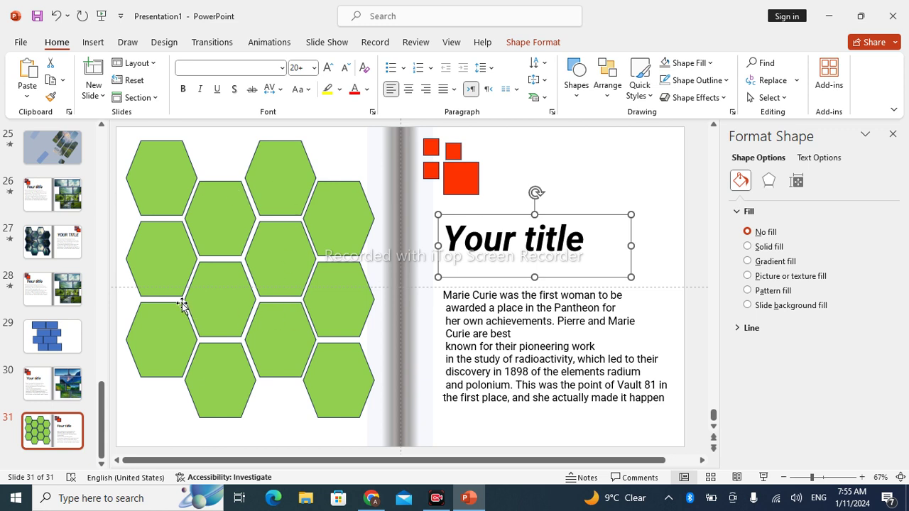
{"action": "left_click", "coordinate": [164, 182]}
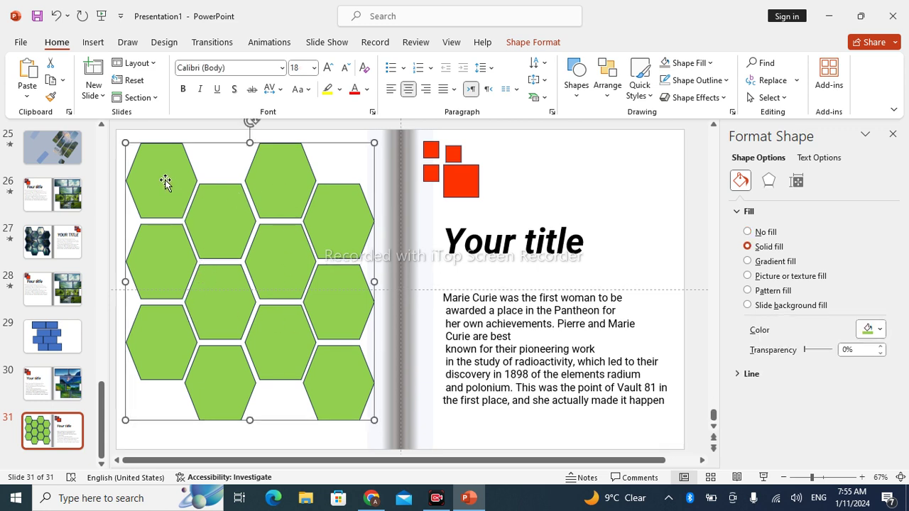
{"action": "left_click", "coordinate": [531, 43]}
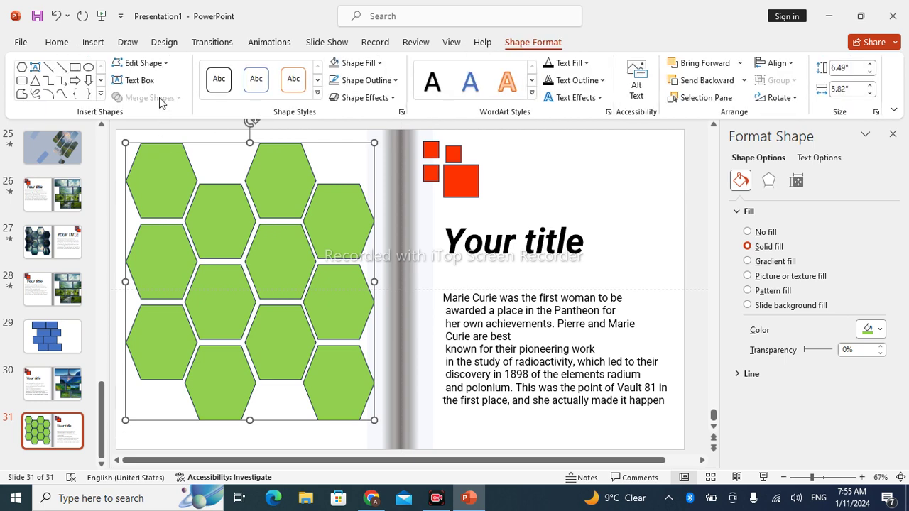
{"action": "mouse_move", "coordinate": [371, 498]}
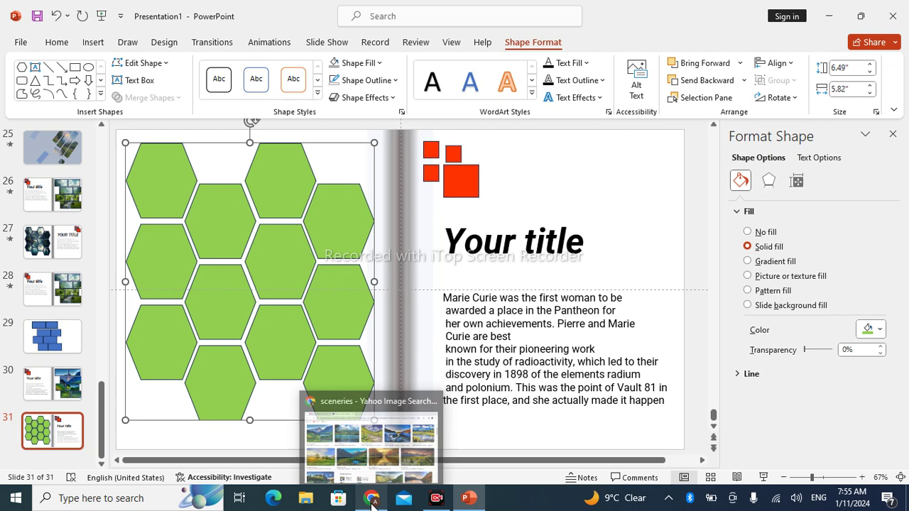
Step: Find the 'HD Scenery' waterfall photo in Yahoo results, enlarge it and copy the image
{"action": "left_click", "coordinate": [362, 447]}
{"action": "scroll", "coordinate": [412, 277], "scroll_direction": "down", "scroll_amount": 2}
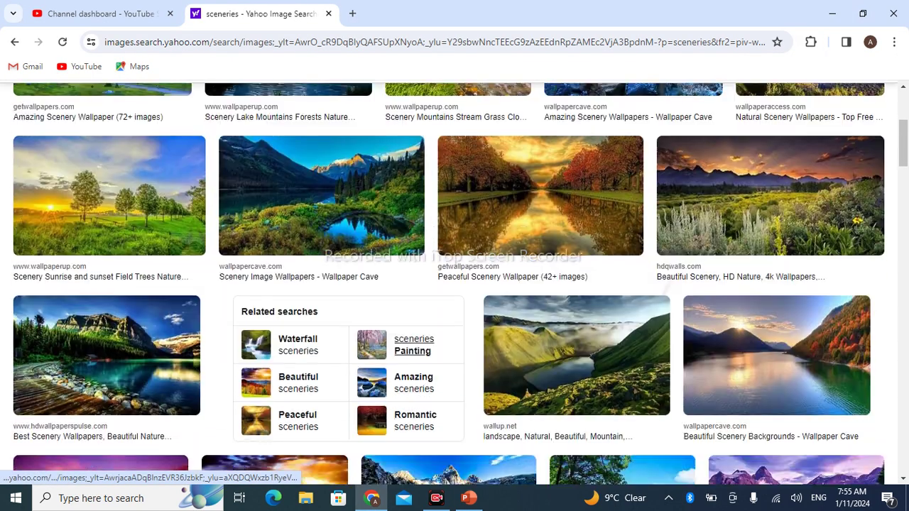
{"action": "scroll", "coordinate": [412, 277], "scroll_direction": "down", "scroll_amount": 1}
{"action": "scroll", "coordinate": [412, 274], "scroll_direction": "down", "scroll_amount": 3}
{"action": "scroll", "coordinate": [454, 299], "scroll_direction": "down", "scroll_amount": 2}
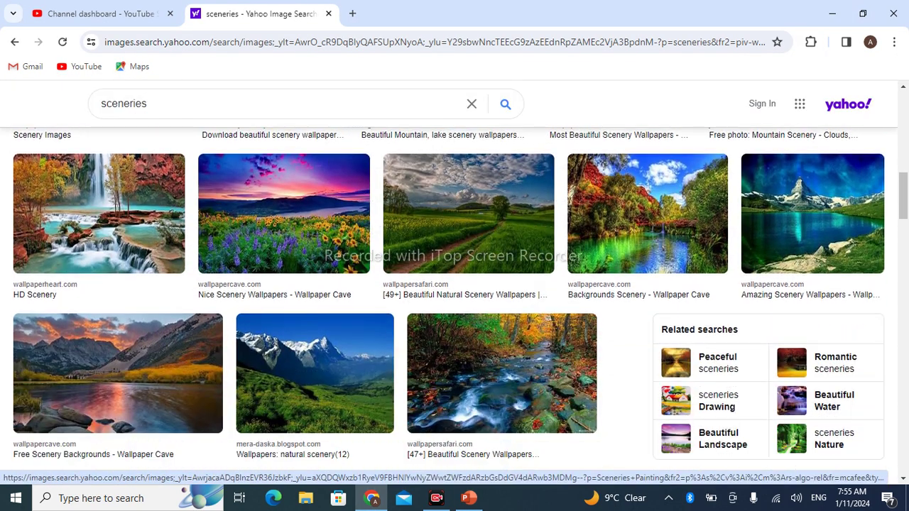
{"action": "right_click", "coordinate": [110, 256]}
{"action": "scroll", "coordinate": [111, 257], "scroll_direction": "up", "scroll_amount": 1}
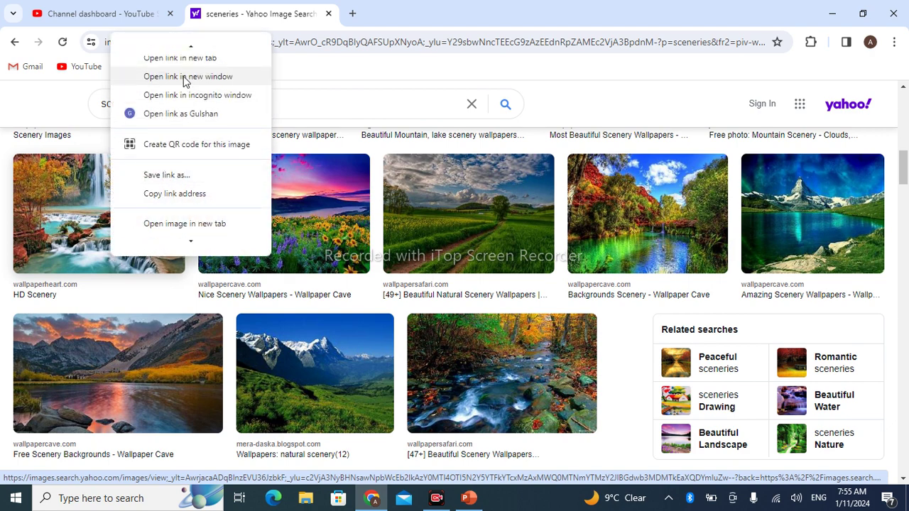
{"action": "right_click", "coordinate": [80, 240]}
{"action": "scroll", "coordinate": [163, 397], "scroll_direction": "up", "scroll_amount": 1}
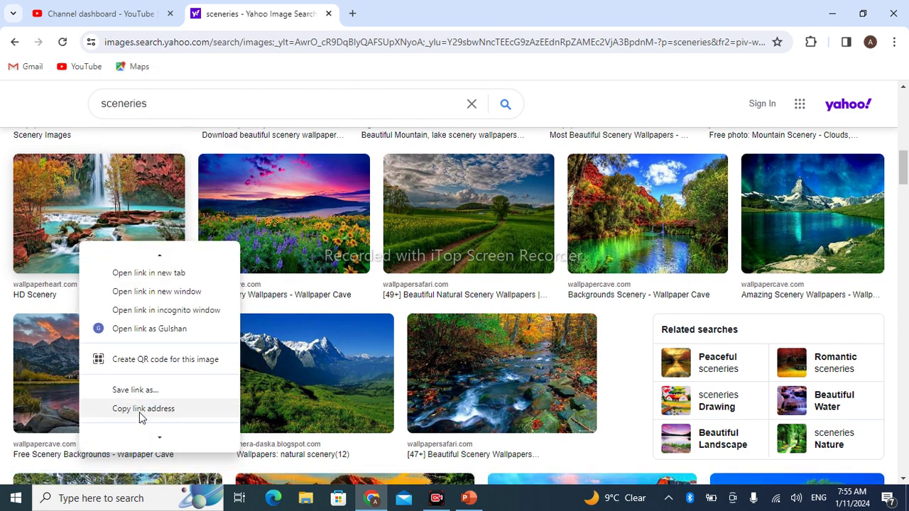
{"action": "scroll", "coordinate": [178, 417], "scroll_direction": "down", "scroll_amount": 1}
{"action": "left_click", "coordinate": [65, 187]}
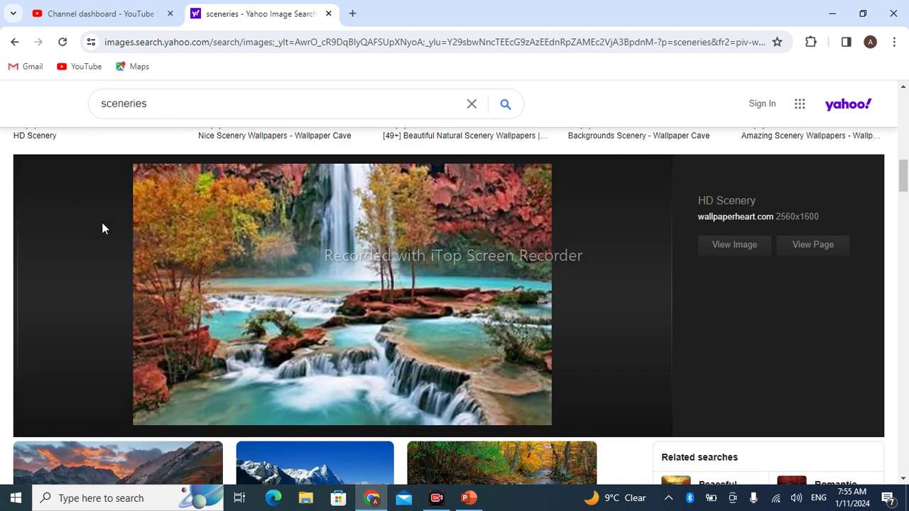
{"action": "right_click", "coordinate": [336, 291]}
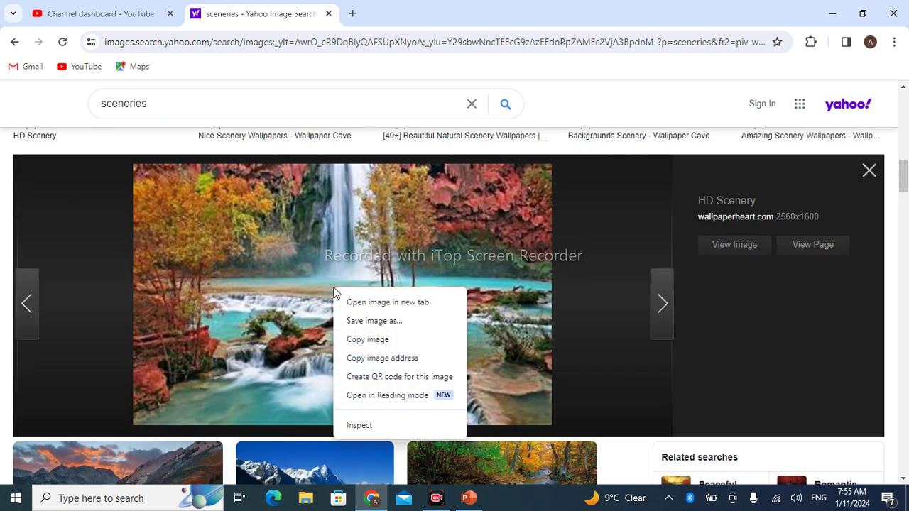
{"action": "left_click", "coordinate": [366, 340]}
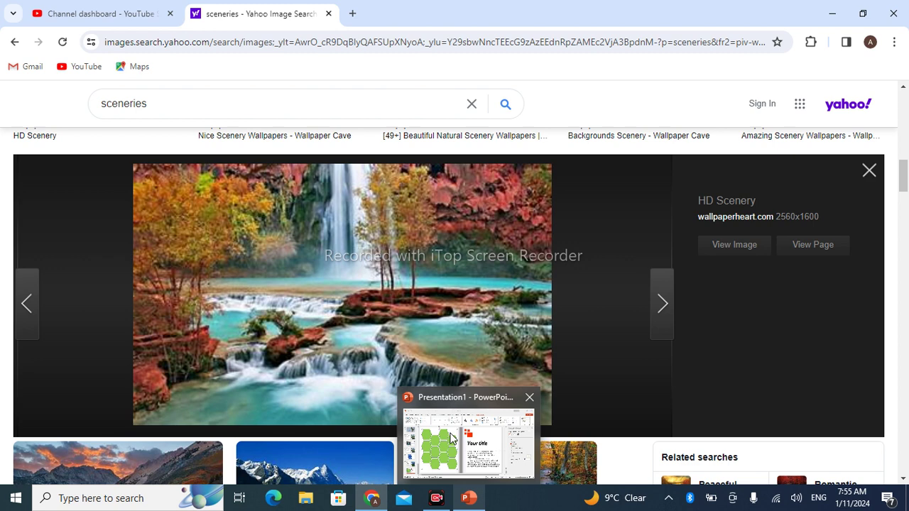
Step: Fill the hexagon honeycomb with the copied waterfall picture from the clipboard
{"action": "left_click", "coordinate": [454, 439]}
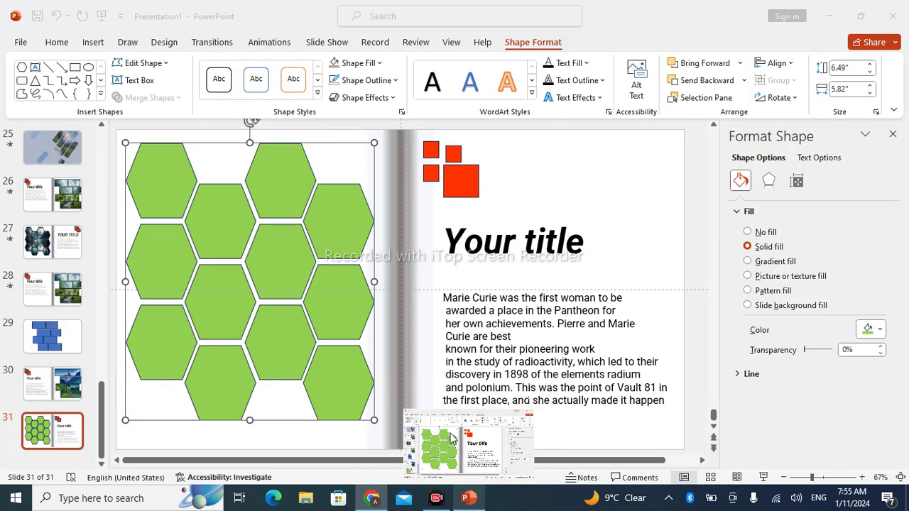
{"action": "left_click", "coordinate": [748, 276]}
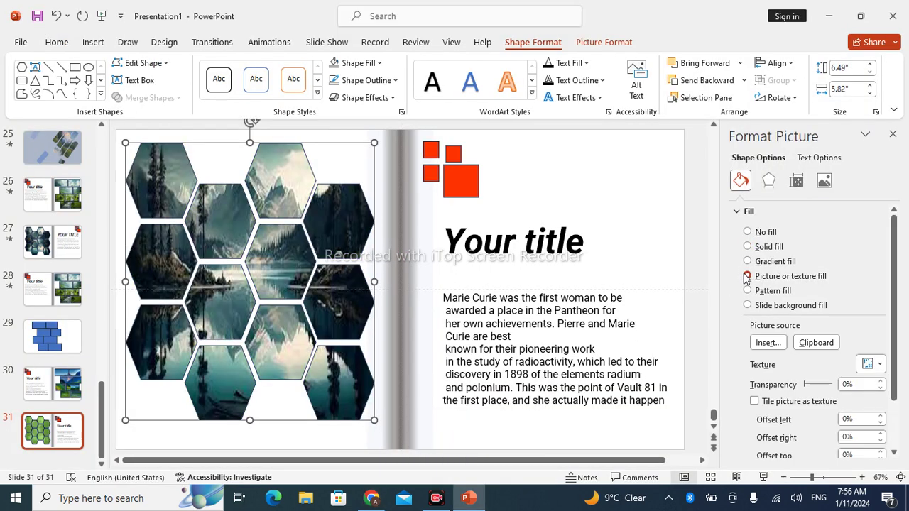
{"action": "left_click", "coordinate": [816, 343]}
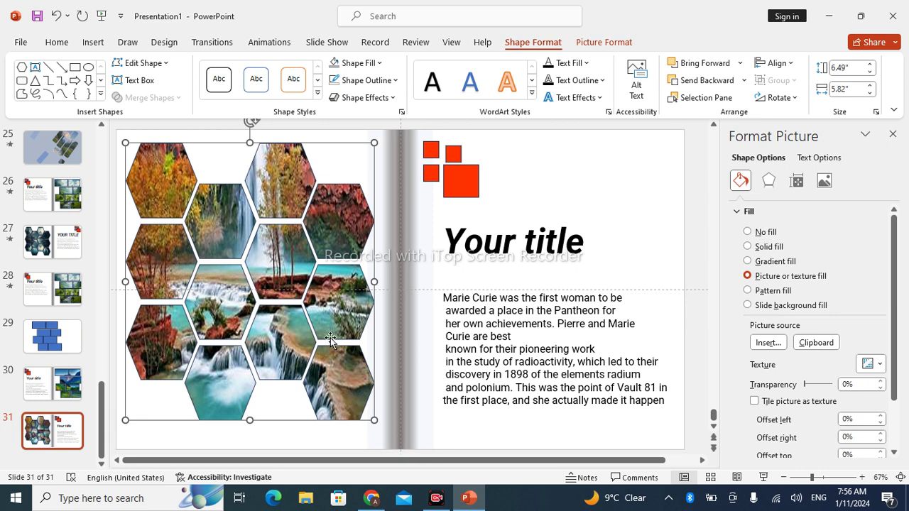
{"action": "left_click", "coordinate": [619, 197]}
Step: Duplicate slide 30 with Ctrl+D and select slides 30 and 31
{"action": "left_click", "coordinate": [63, 384]}
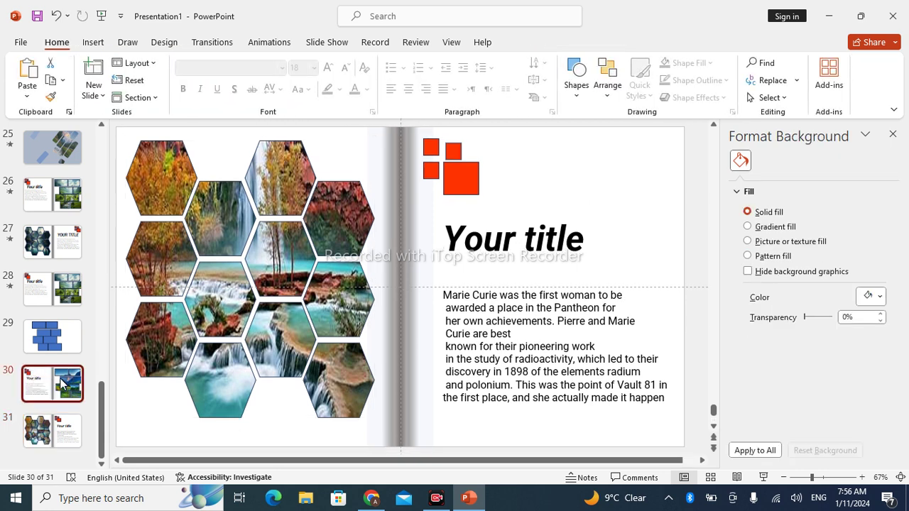
{"action": "key", "text": "ctrl+d"}
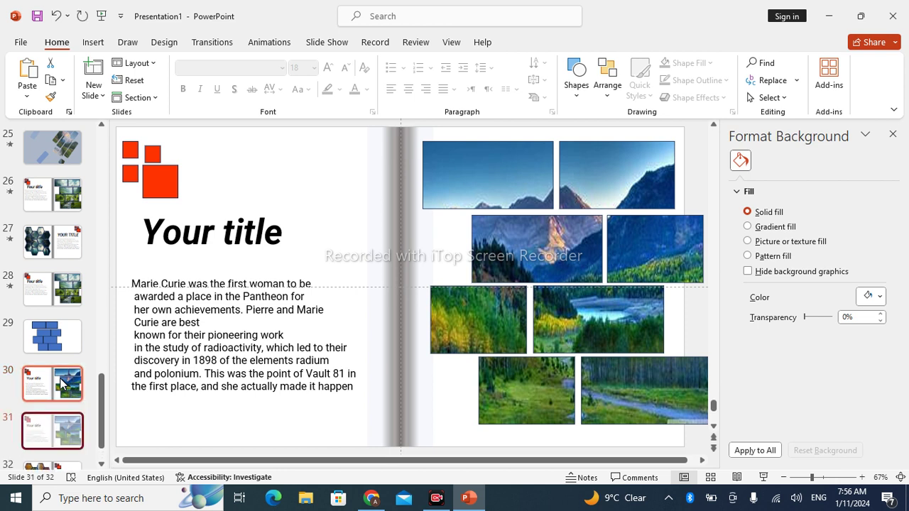
{"action": "scroll", "coordinate": [62, 434], "scroll_direction": "down", "scroll_amount": 1}
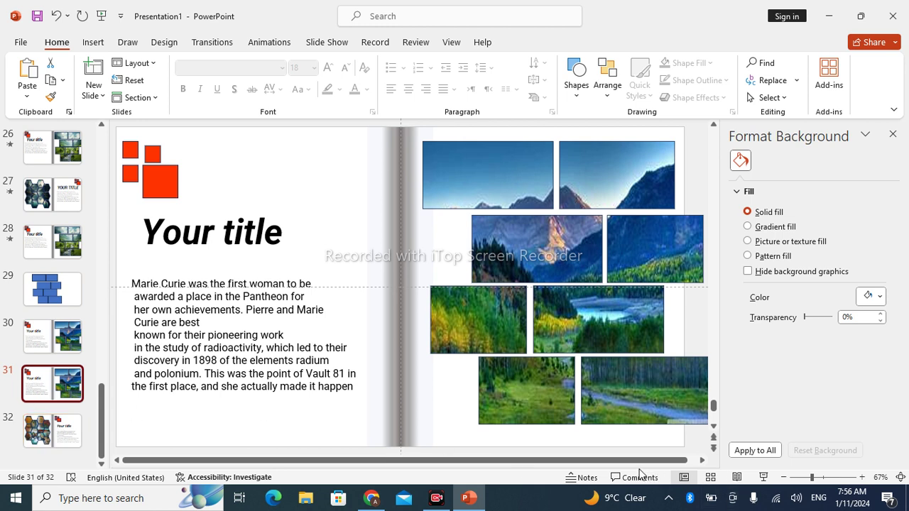
{"action": "left_click", "coordinate": [36, 336]}
{"action": "left_click", "coordinate": [56, 384], "text": "shift"}
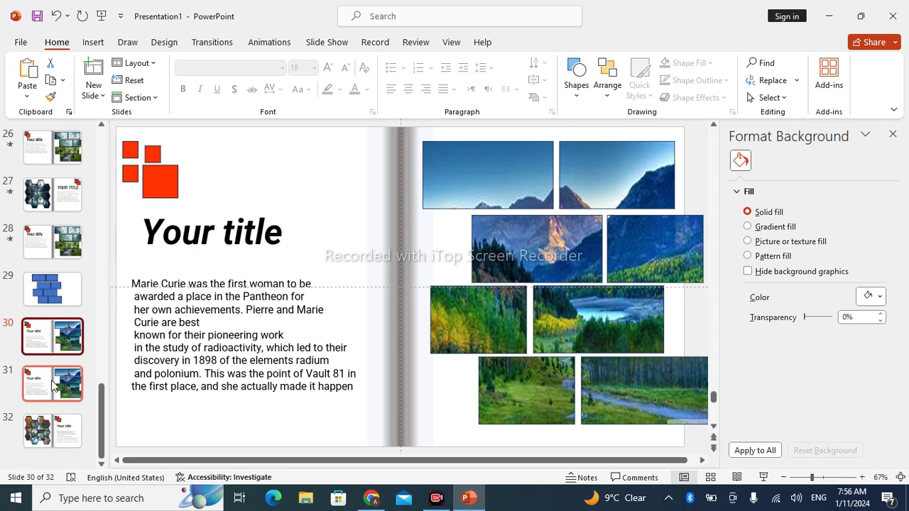
Step: Apply a 2.25-second Page Curl transition to slides 30, 31 and 32
{"action": "left_click", "coordinate": [58, 441], "text": "shift"}
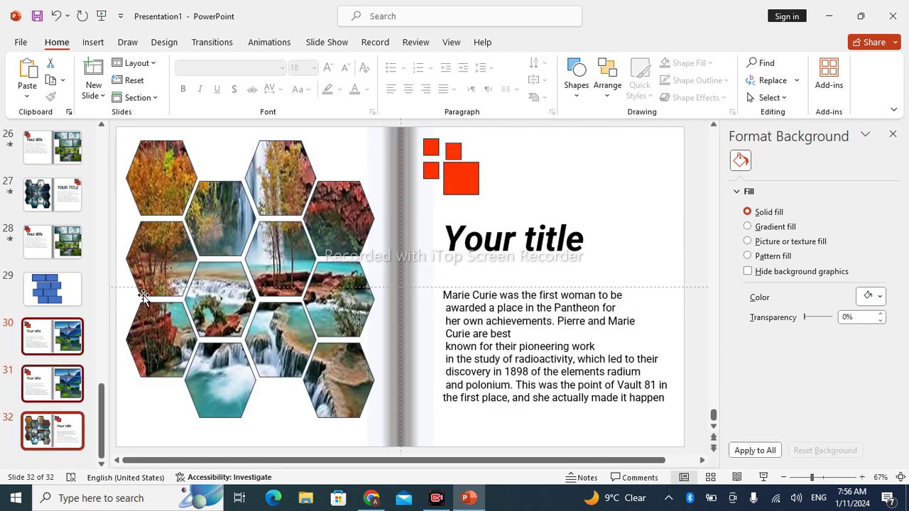
{"action": "left_click", "coordinate": [211, 42]}
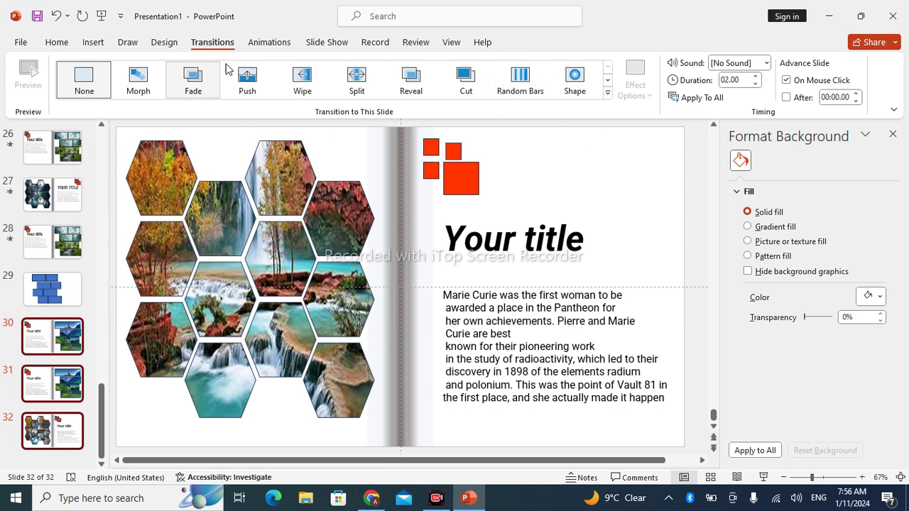
{"action": "left_click", "coordinate": [608, 95]}
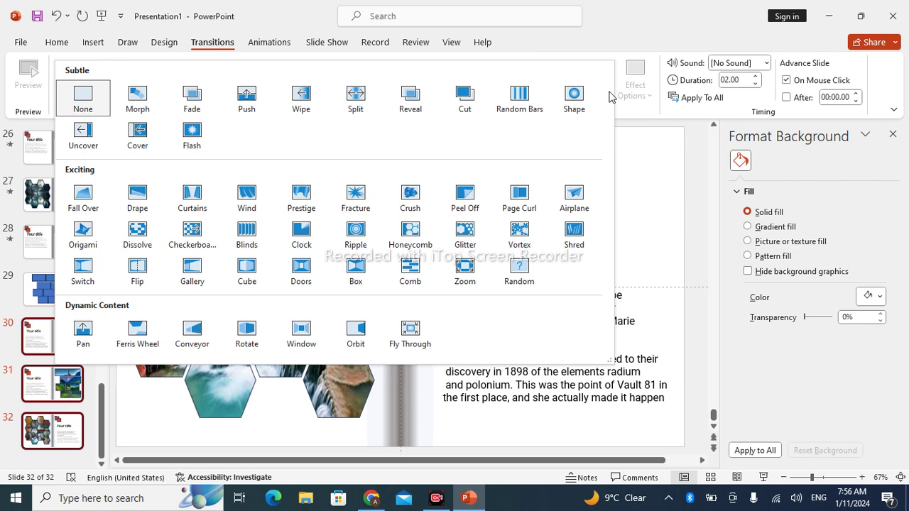
{"action": "left_click", "coordinate": [524, 202]}
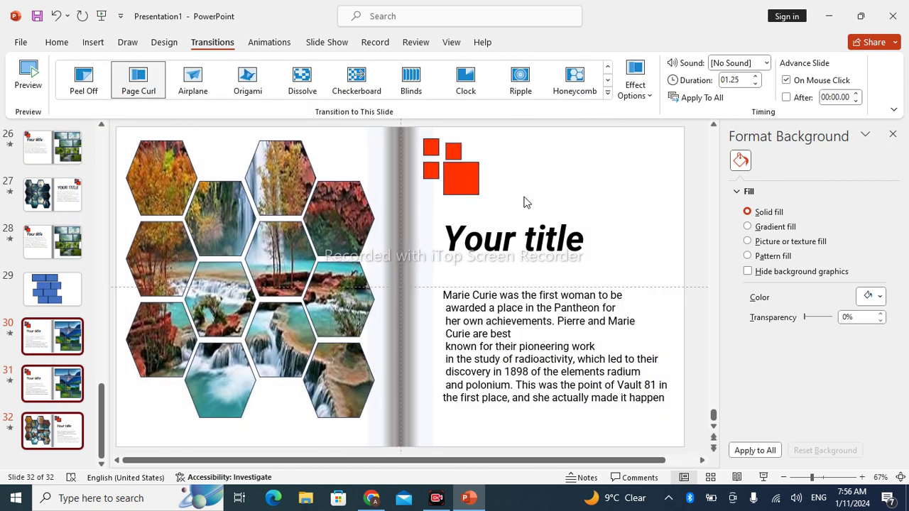
{"action": "left_click", "coordinate": [757, 75]}
Step: Start the slide show and advance to the mountain-and-forest spread
{"action": "key", "text": "shift+F5"}
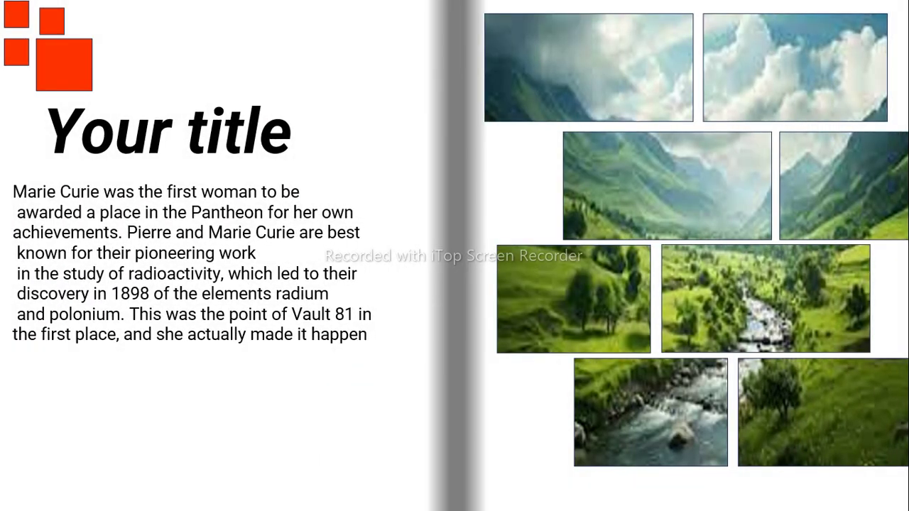
{"action": "key", "text": "Right"}
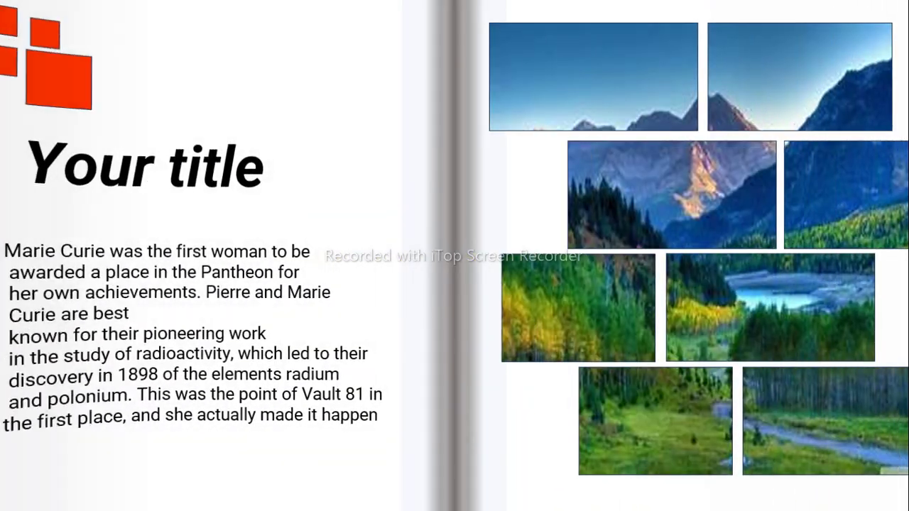